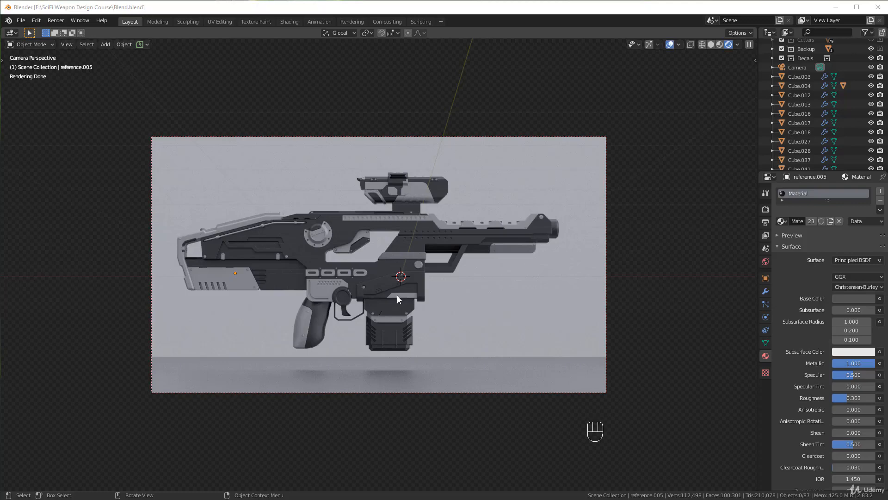
Examine the rifle scope's rear end and its display panel up close.
middle_drag(431, 214, 467, 296)
shift+middle_drag(467, 296, 569, 335)
click(202, 121)
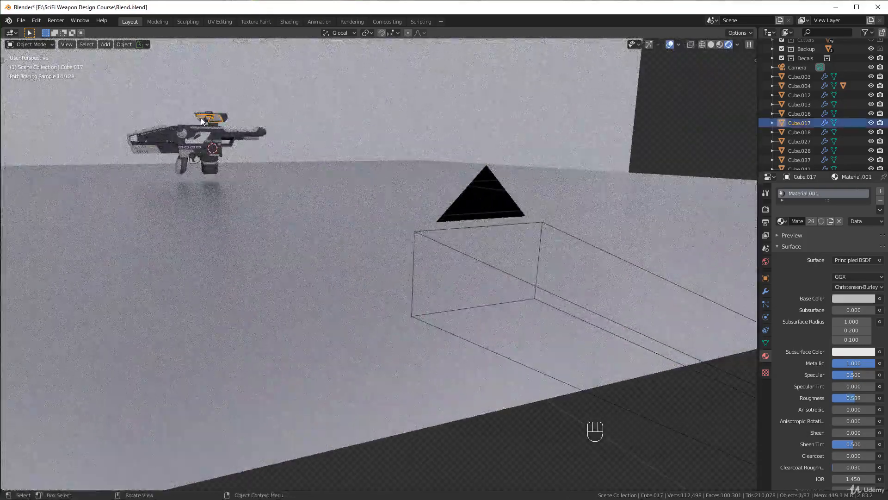
key(KP_Decimal)
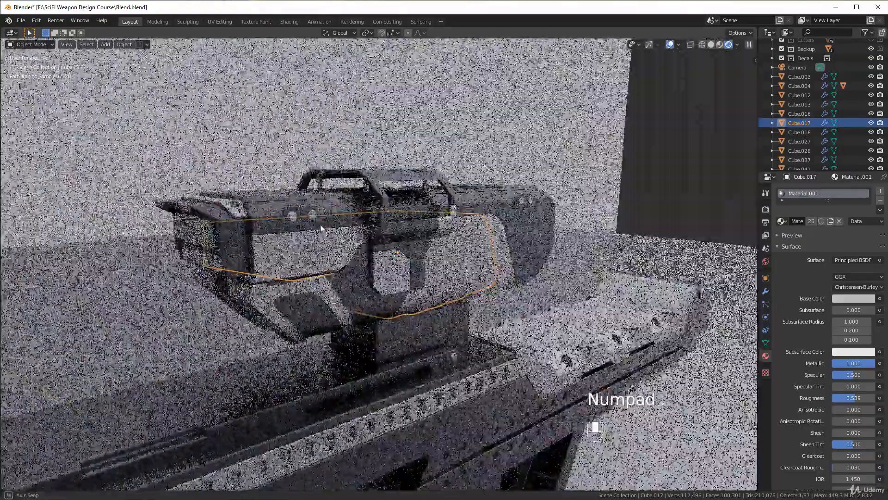
key(alt+a)
scroll(322, 222, up, 4)
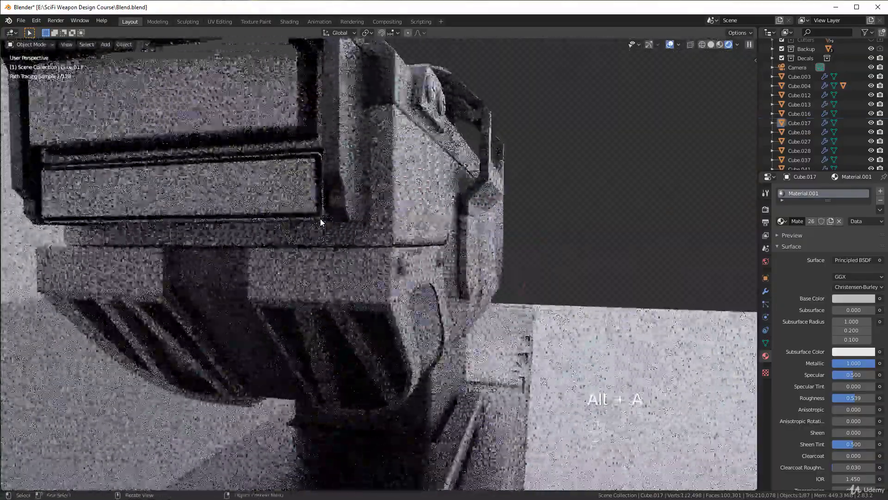
scroll(319, 220, down, 4)
click(285, 186)
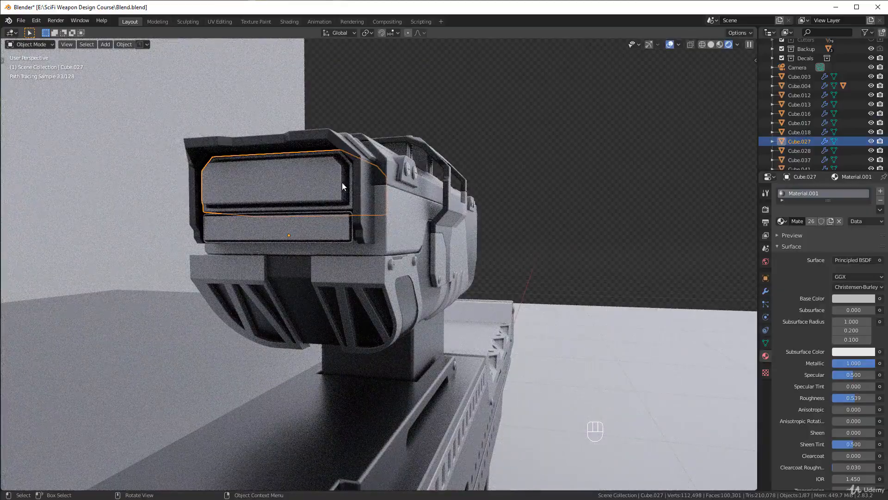
middle_drag(279, 186, 244, 198)
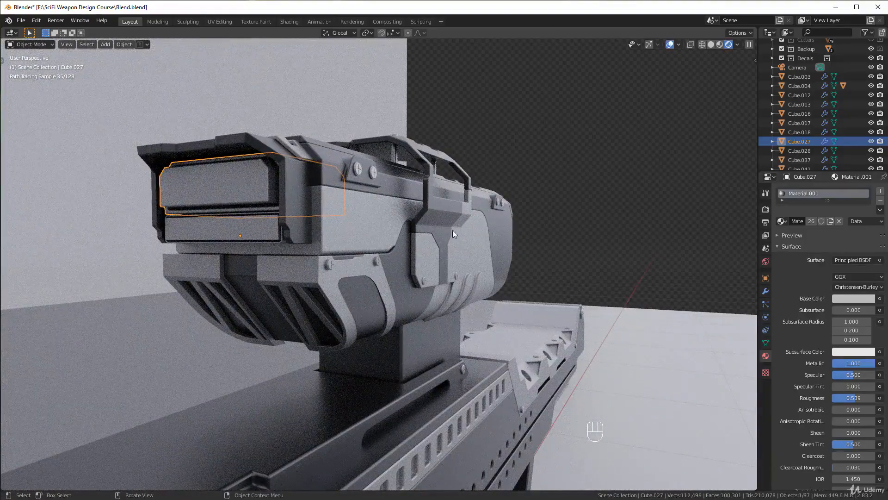
Try revealing all hidden objects, undo it, and inspect the invisible cylinders in the scope's front opening.
middle_drag(570, 250, 357, 257)
scroll(504, 297, up, 3)
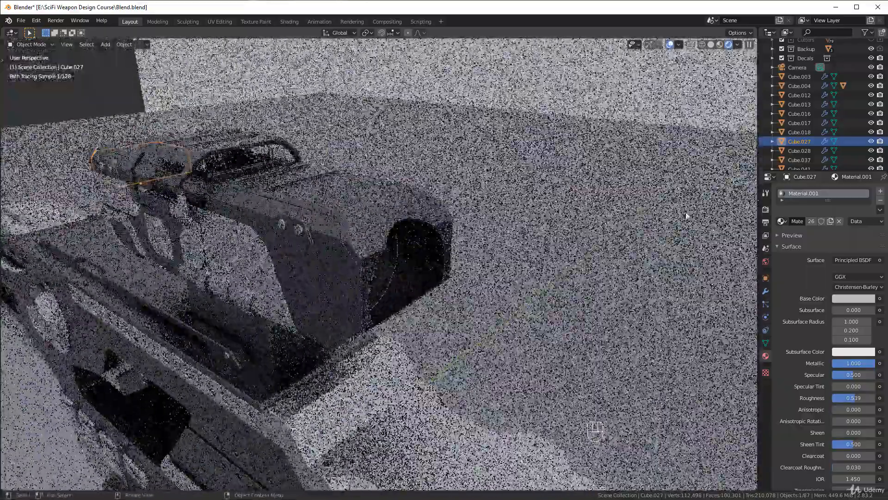
key(alt+h)
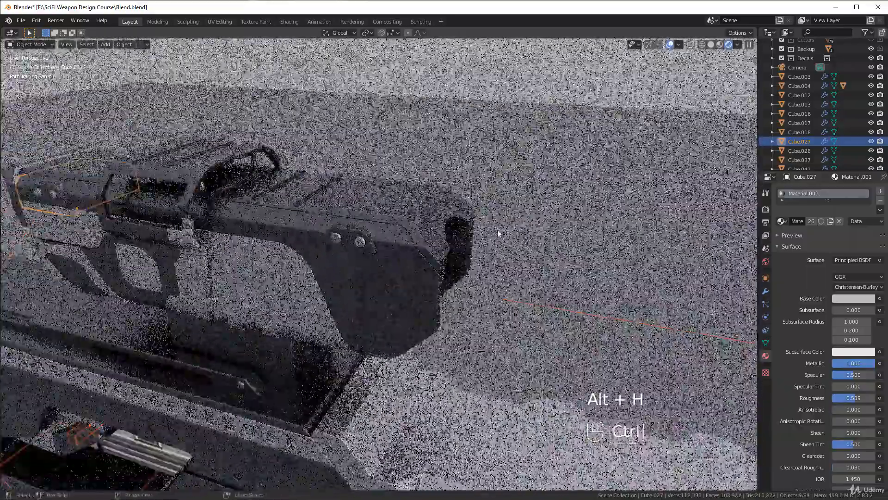
key(ctrl+z)
scroll(495, 245, down, 2)
middle_drag(463, 246, 416, 273)
click(401, 251)
scroll(416, 274, up, 4)
middle_drag(473, 281, 436, 286)
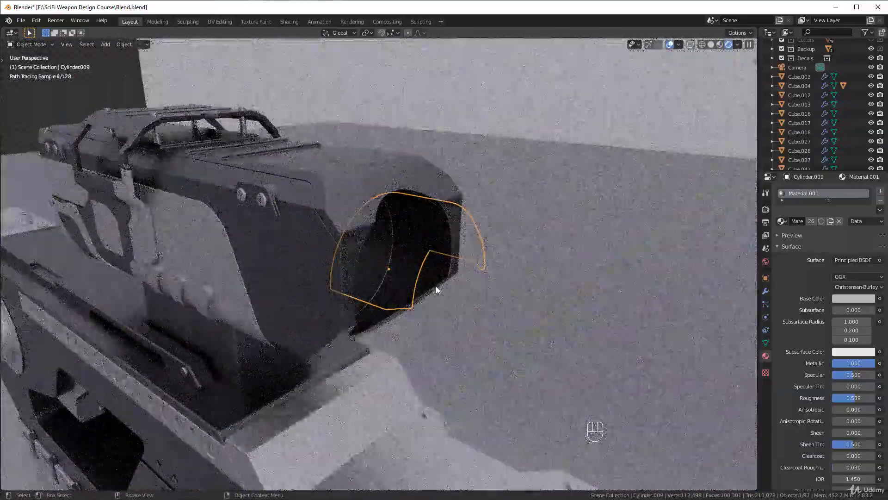
click(463, 281)
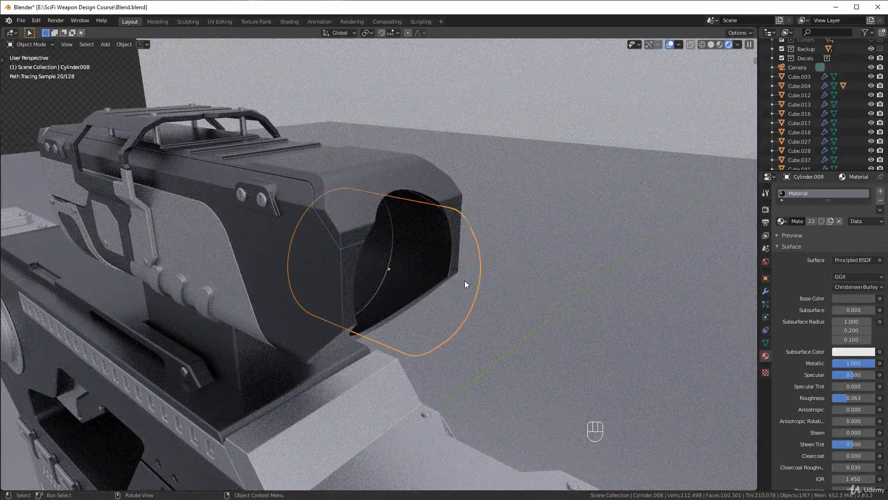
Enable Camera, Diffuse, Glossy, Transmission, Volume Scatter and Shadow ray visibility for the partial cylinder shell in the scope's front opening.
click(412, 211)
middle_drag(462, 240, 382, 260)
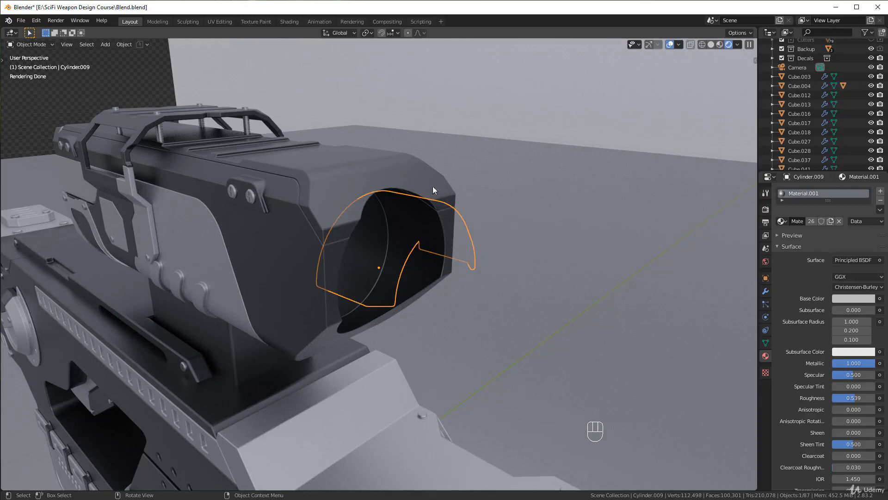
click(765, 278)
scroll(828, 382, down, 1)
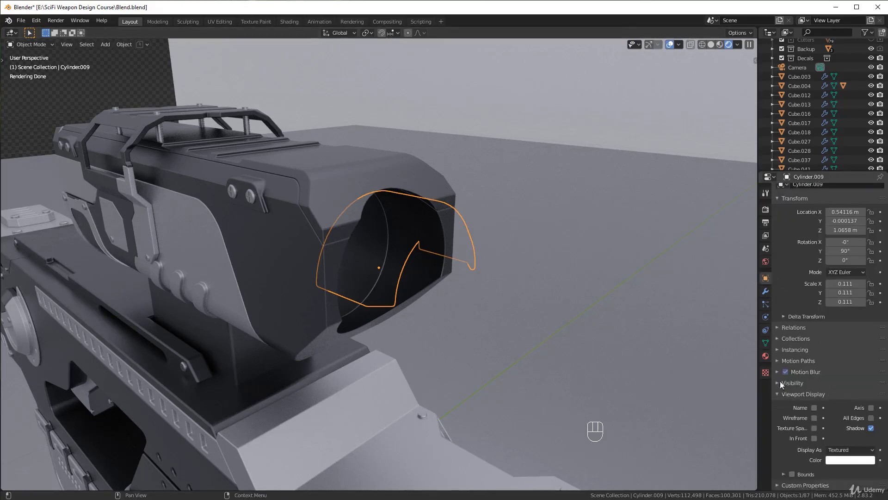
click(798, 383)
scroll(804, 391, down, 5)
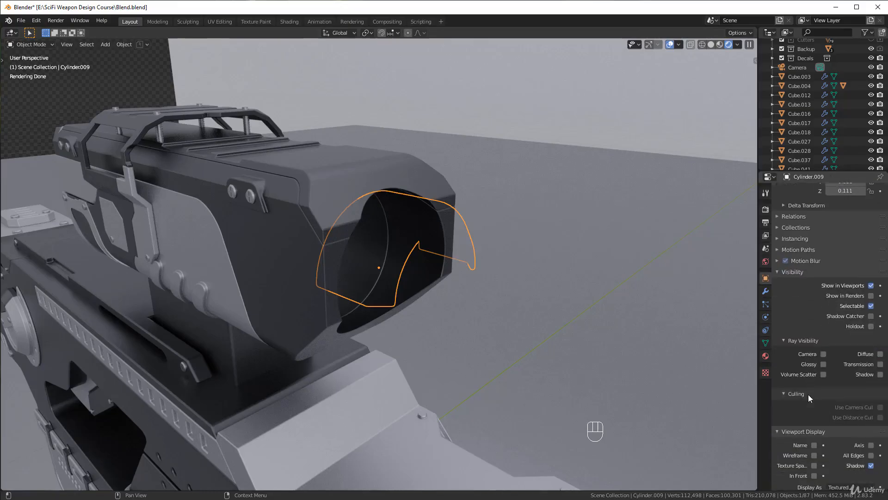
click(824, 364)
click(824, 354)
click(823, 375)
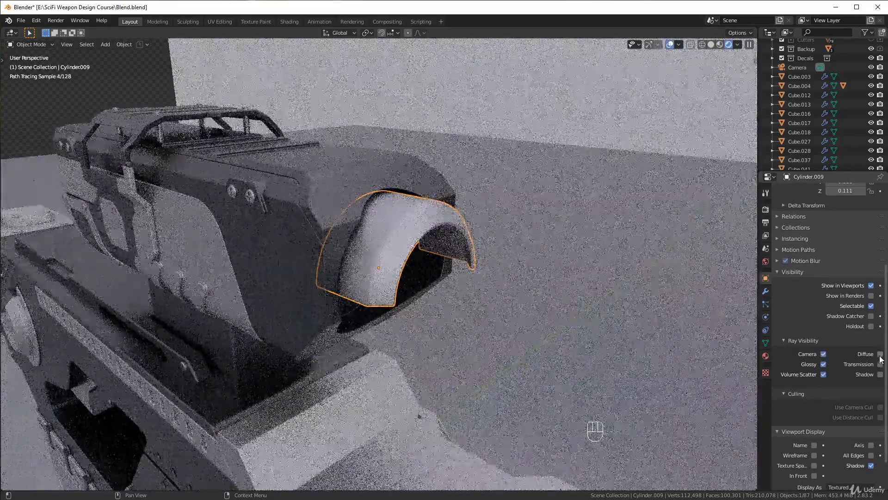
click(880, 354)
click(881, 364)
click(880, 374)
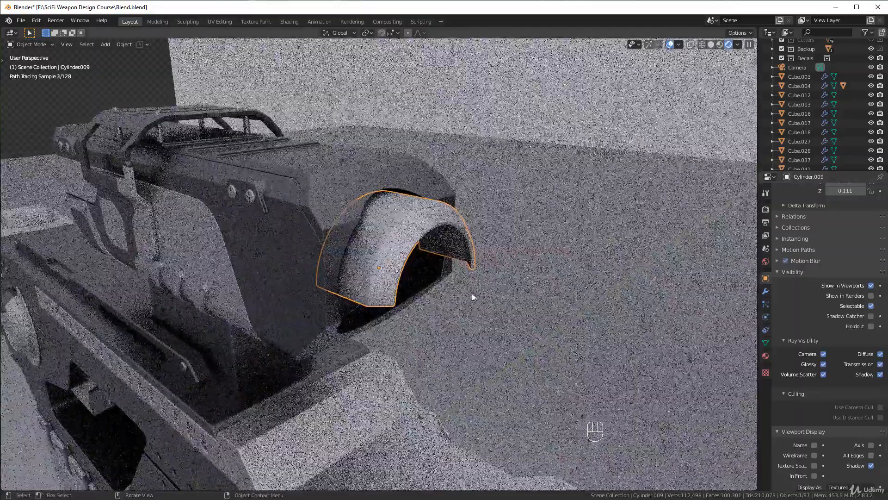
Enable all six ray visibility options, from Camera to Shadow, for the full lens cylinder inside the scope's front shell.
click(438, 257)
click(823, 354)
click(823, 364)
click(824, 374)
click(881, 353)
click(880, 364)
click(880, 374)
mouse_move(531, 353)
middle_down()
mouse_move(447, 285)
mouse_move(480, 303)
mouse_move(532, 295)
mouse_move(469, 299)
mouse_move(676, 284)
mouse_move(481, 290)
middle_up()
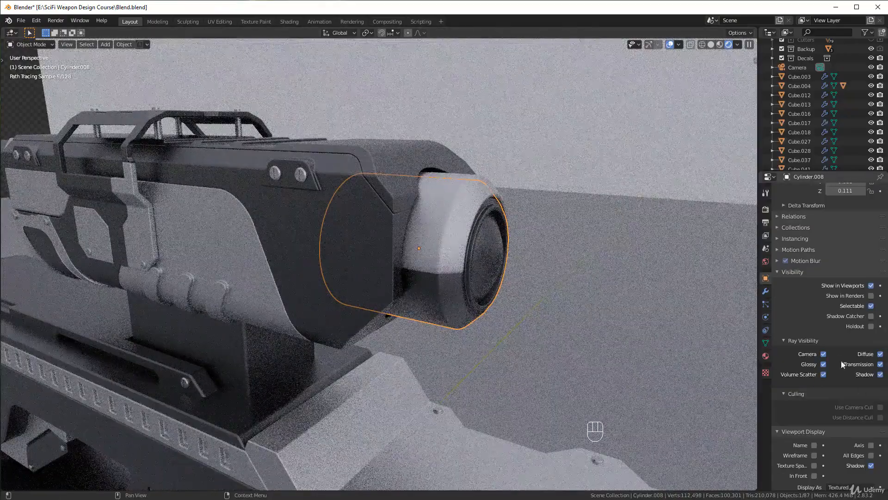
click(801, 273)
Add a second, empty material slot to the upper display panel on the scope's rear.
scroll(521, 296, down, 6)
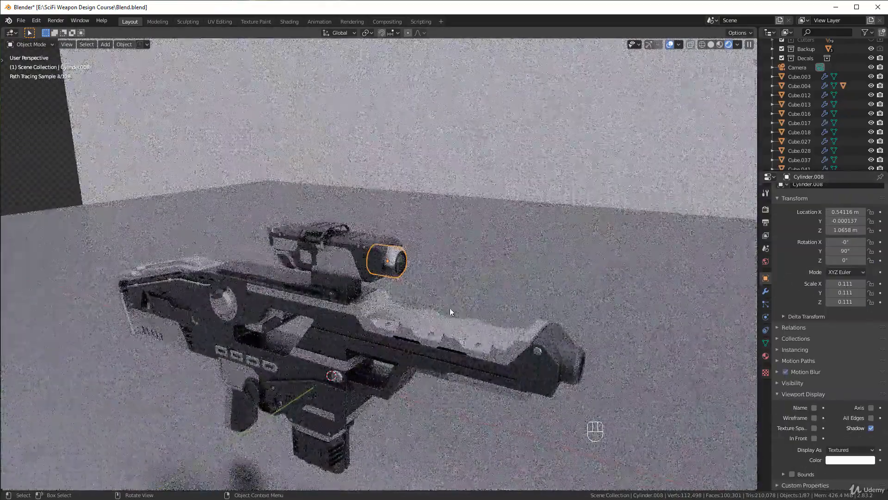
mouse_move(450, 307)
middle_down()
mouse_move(478, 290)
mouse_move(444, 307)
middle_up()
scroll(444, 307, up, 3)
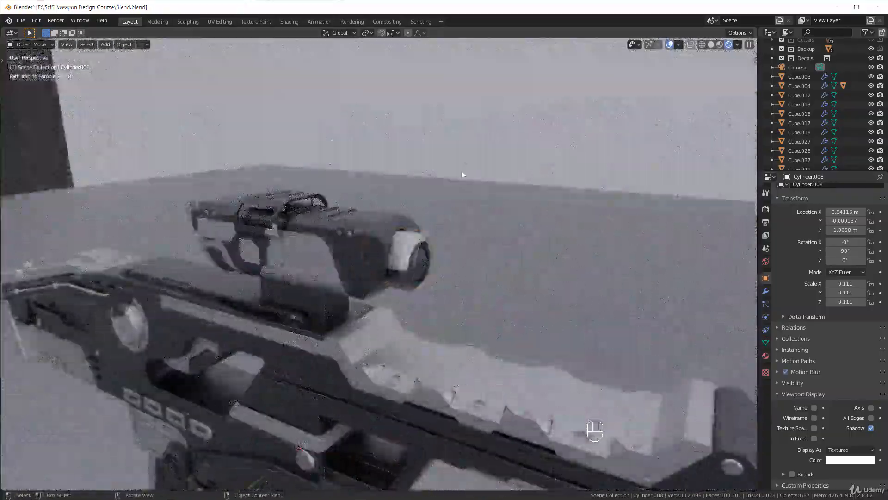
scroll(449, 284, up, 2)
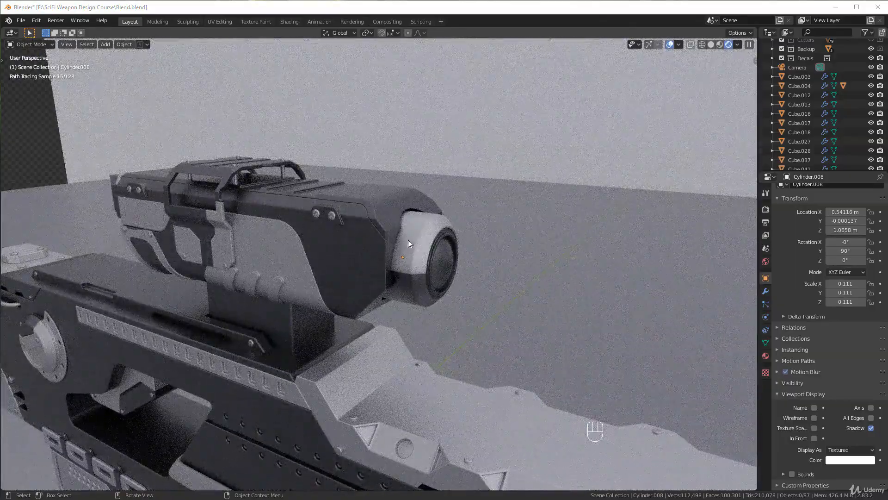
mouse_move(410, 258)
middle_down()
mouse_move(380, 294)
mouse_move(490, 289)
mouse_move(536, 276)
mouse_move(356, 198)
middle_up()
click(342, 209)
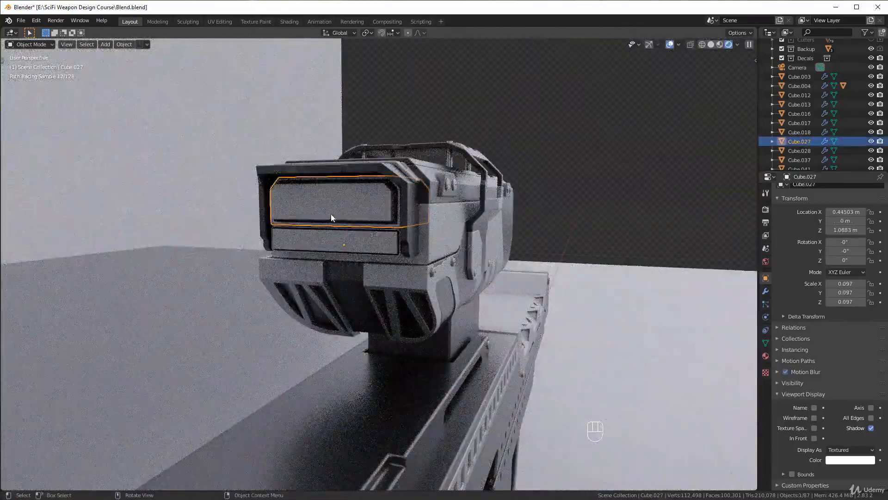
click(766, 355)
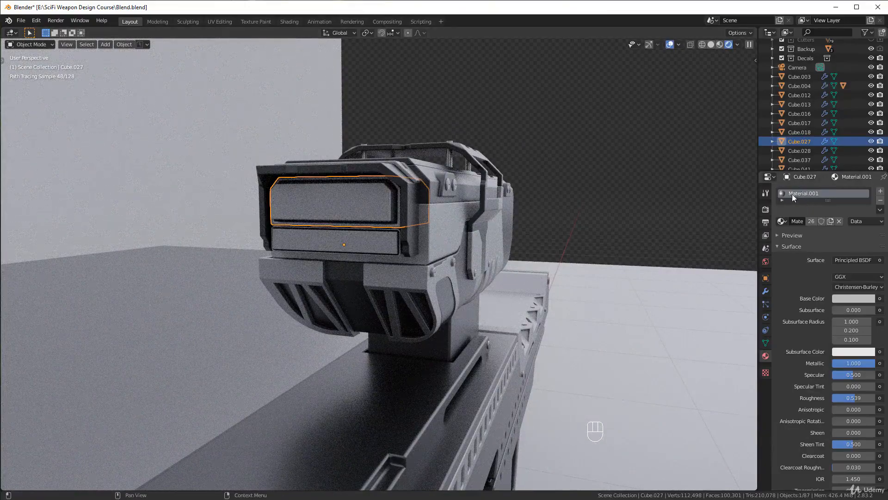
click(880, 200)
key(ctrl+z)
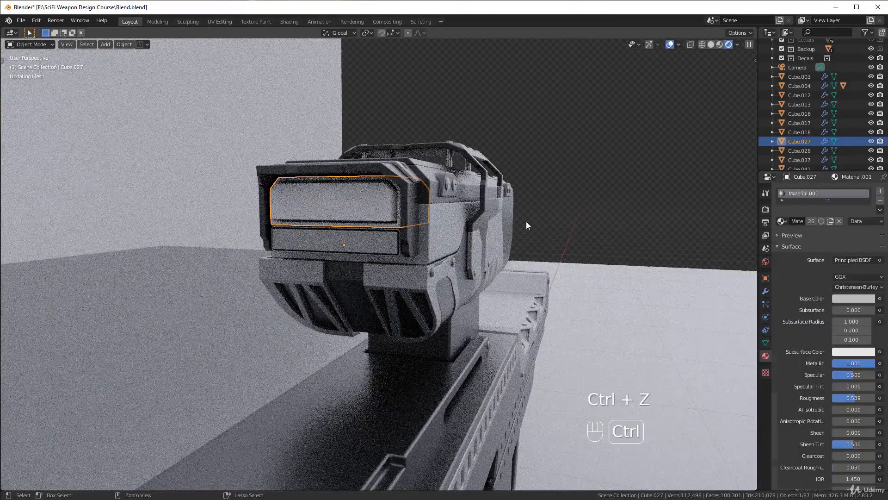
key(ctrl+z)
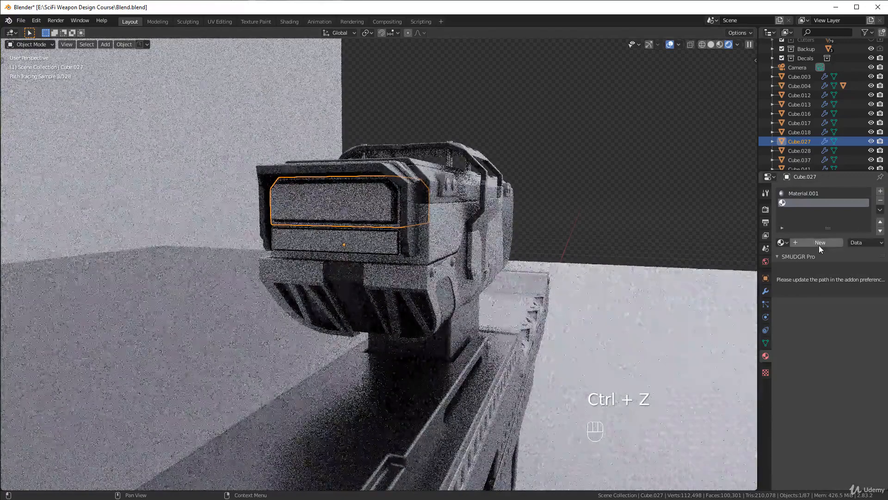
Create a new material in the display panel's empty slot and set its surface shader to Emission.
click(819, 243)
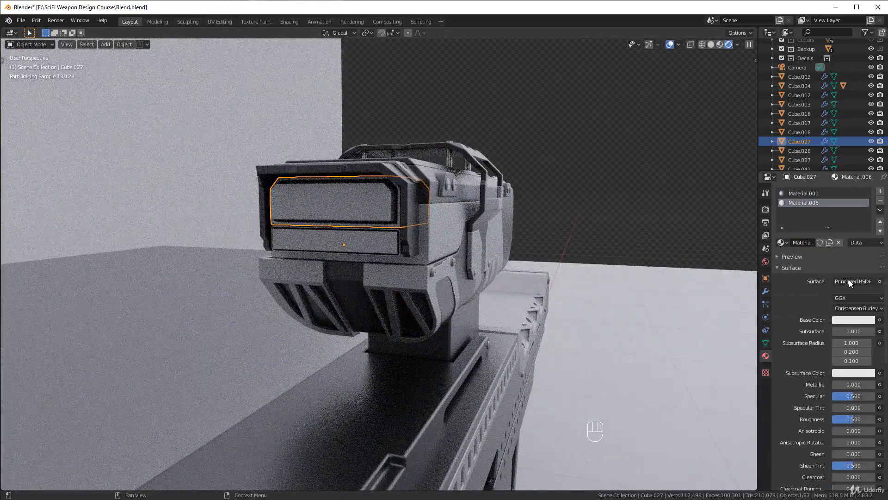
click(851, 282)
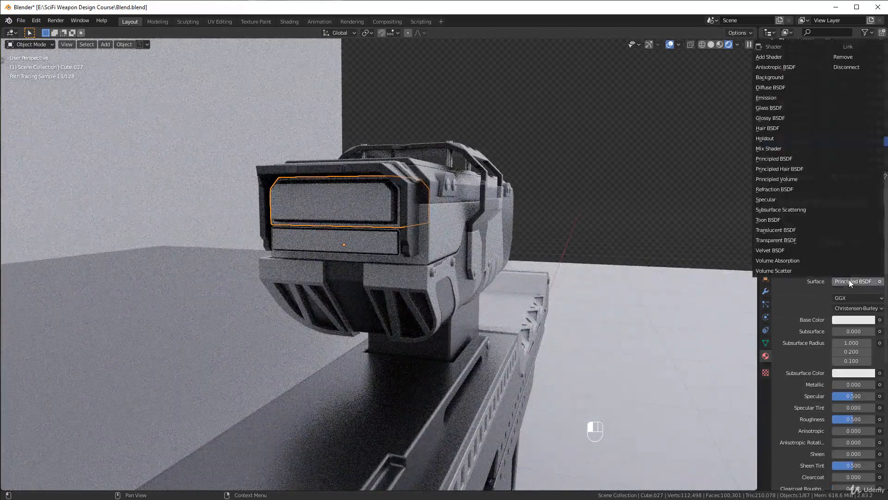
click(775, 99)
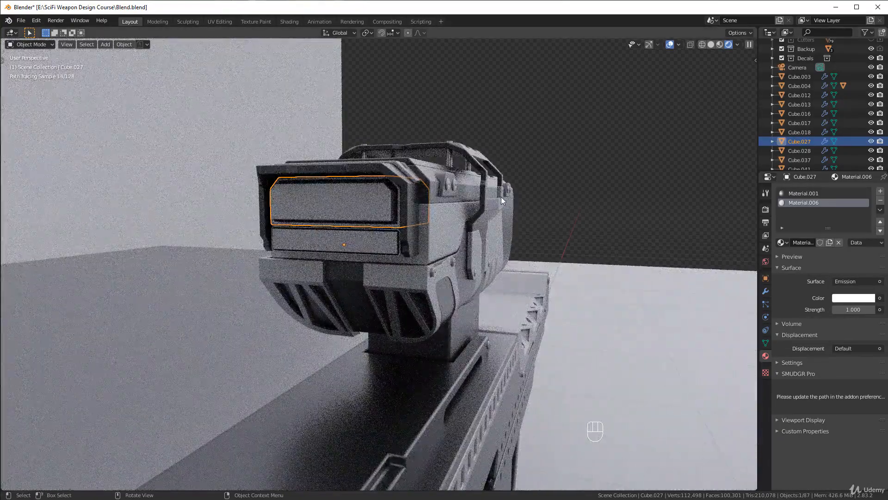
Assign the emission material to all faces of the scope's rear display panel.
key(Tab)
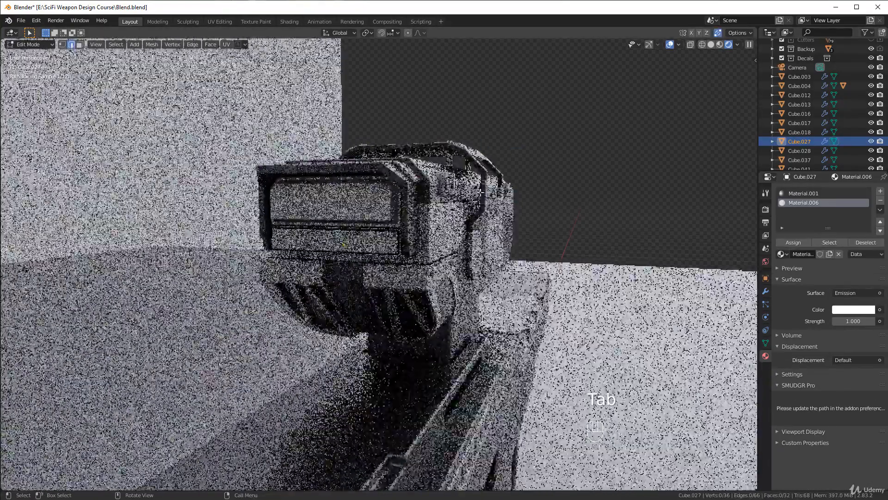
key(a)
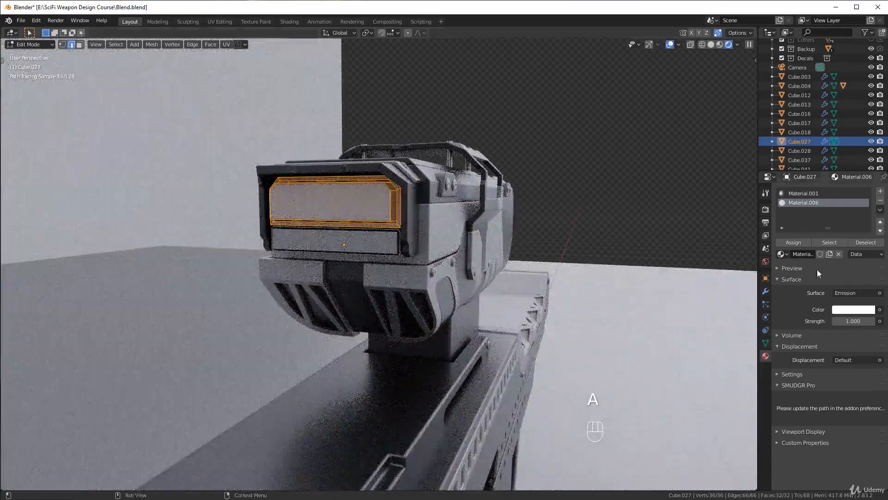
click(801, 244)
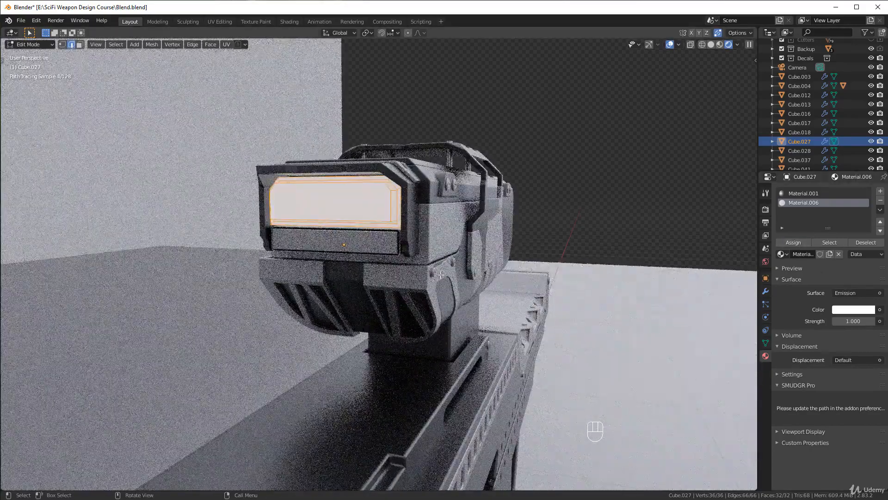
key(Tab)
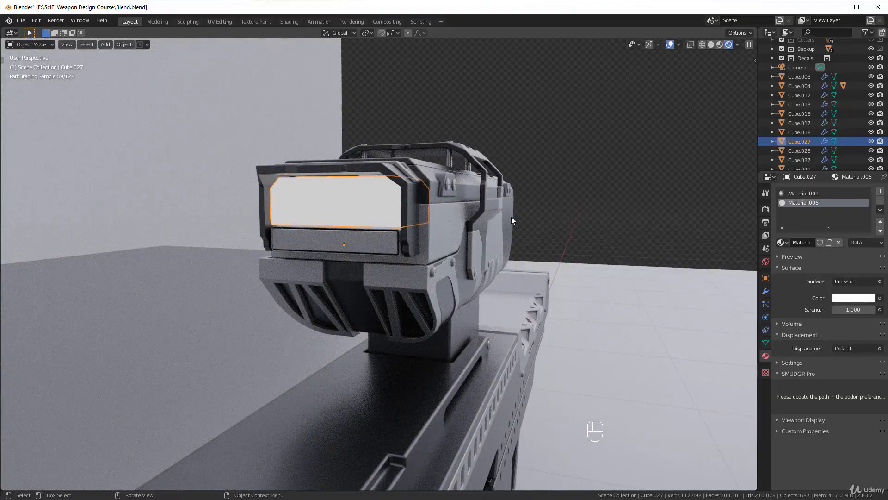
Switch the viewport shading to Material Preview and view the glowing display panel from behind.
middle_drag(468, 271, 614, 186)
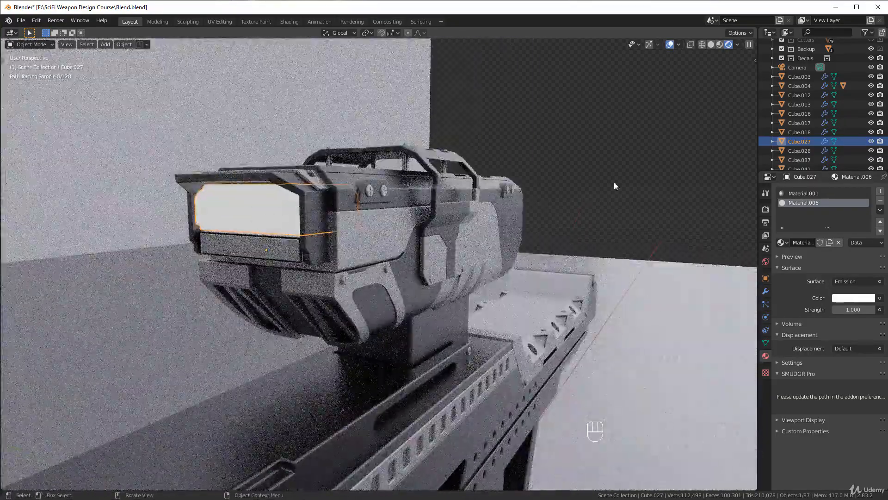
click(720, 43)
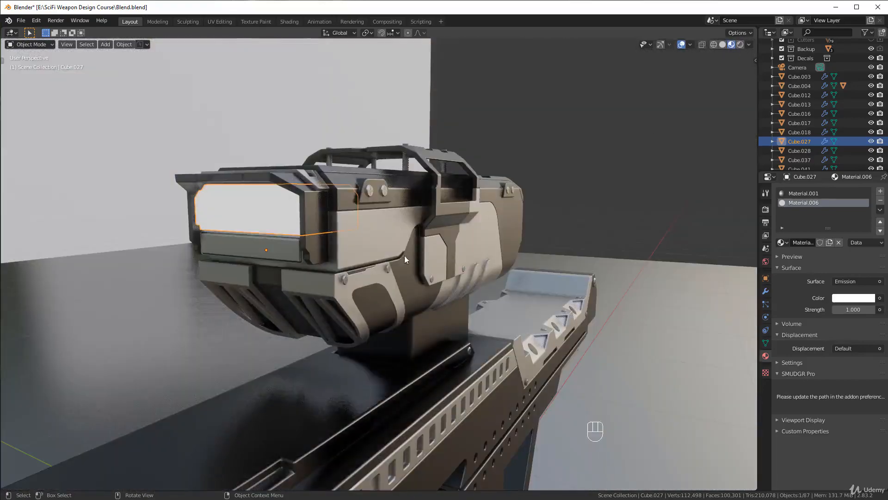
middle_drag(370, 211, 407, 212)
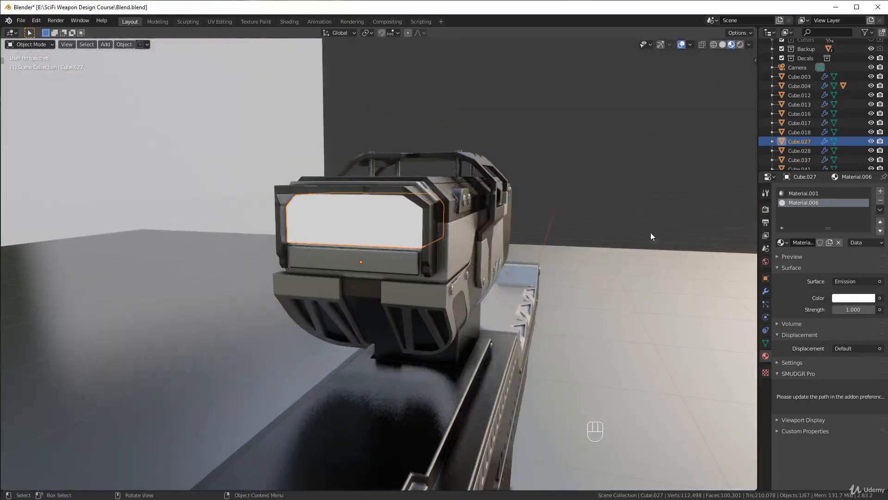
Review the Cycles render settings for sampling, light paths and film, and view the scope from its side.
click(766, 210)
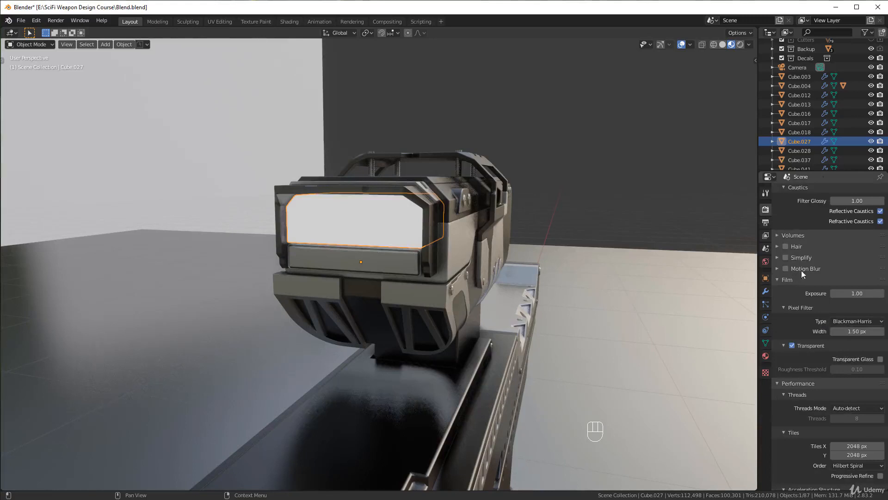
scroll(784, 240, up, 10)
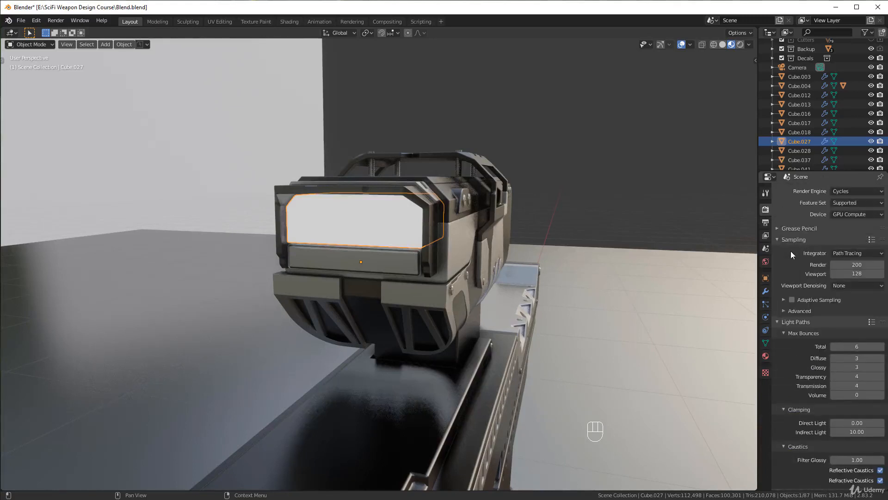
scroll(809, 328, down, 4)
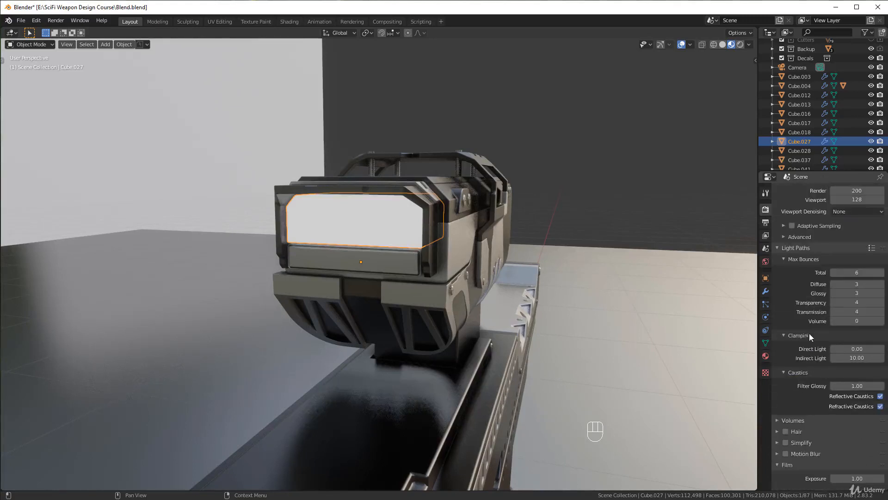
scroll(810, 394, up, 4)
middle_drag(740, 297, 670, 239)
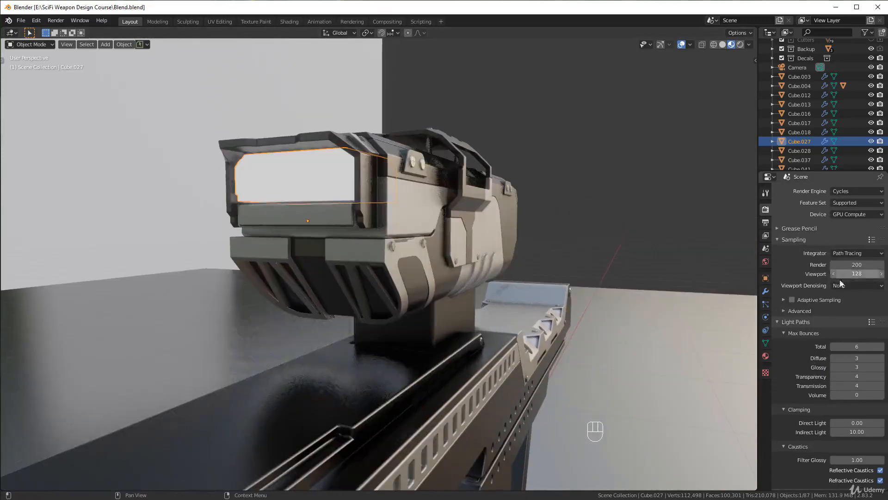
scroll(840, 283, down, 4)
scroll(832, 275, up, 4)
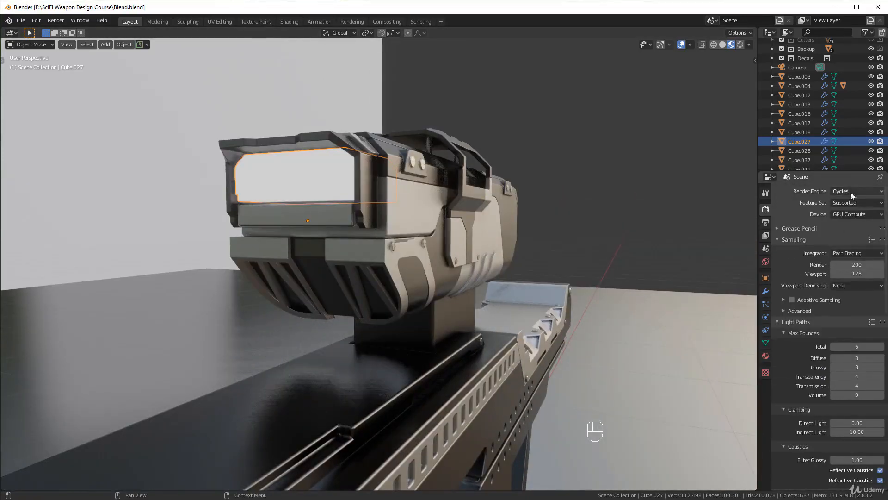
middle_drag(428, 197, 442, 213)
middle_drag(398, 184, 382, 207)
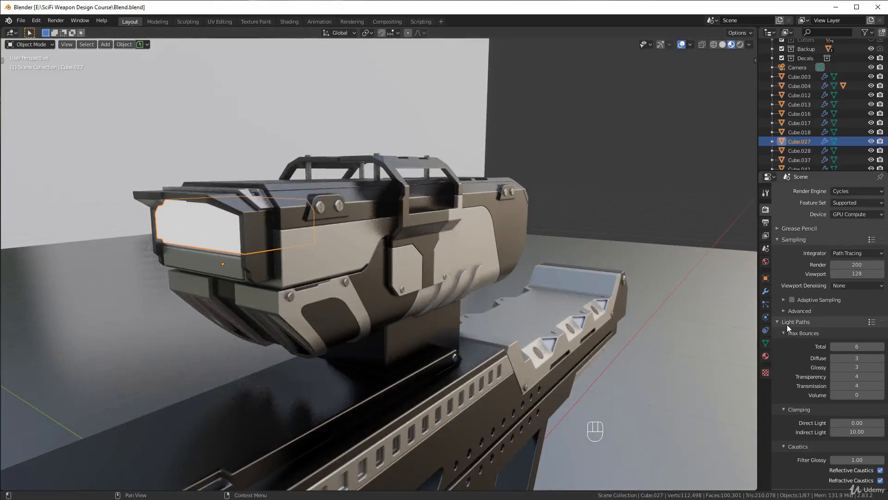
Set the emission strength of the scope's rear display panel material to 10.
click(766, 356)
drag(848, 309, 878, 309)
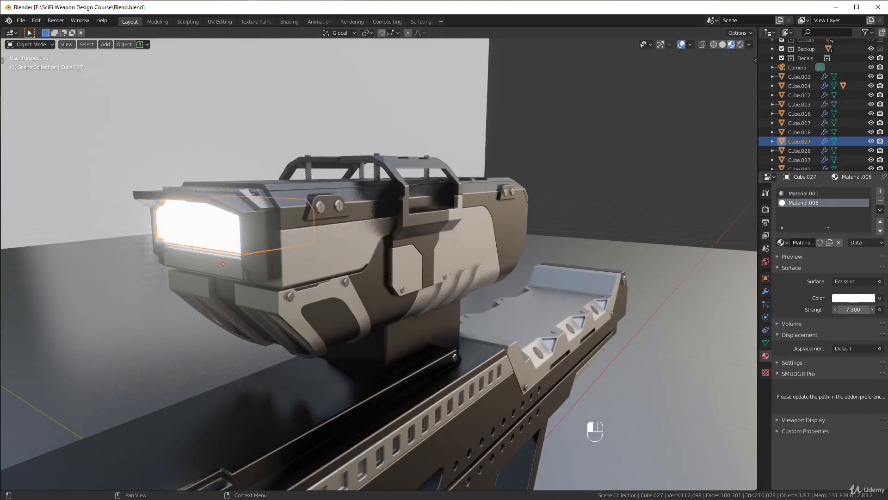
click(843, 309)
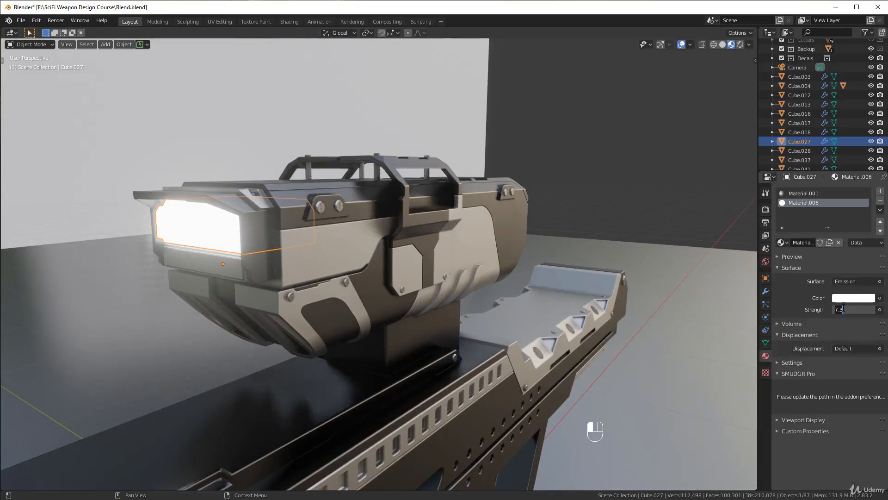
key(Return)
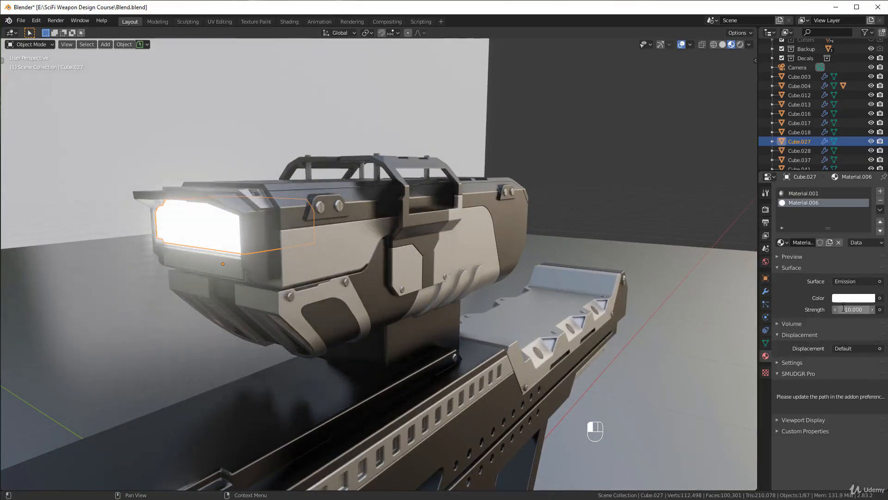
Rename the display panel's glowing material to Emission.
double_click(805, 242)
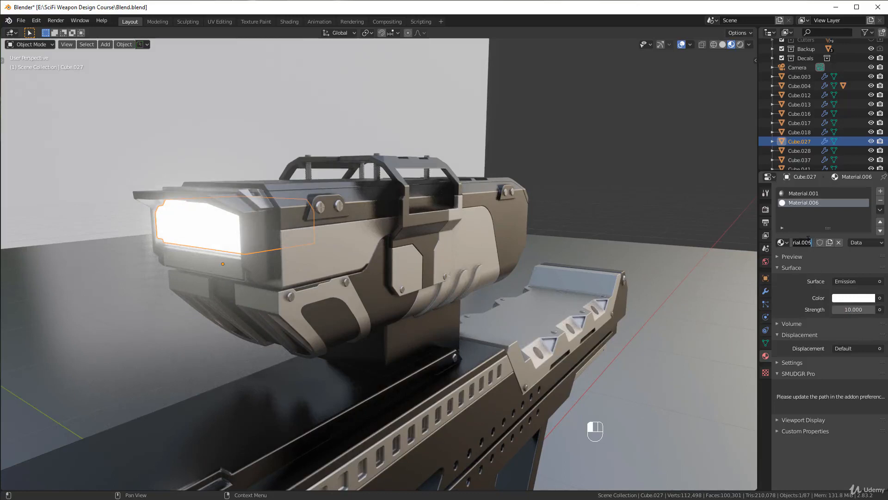
text(Emission)
key(Return)
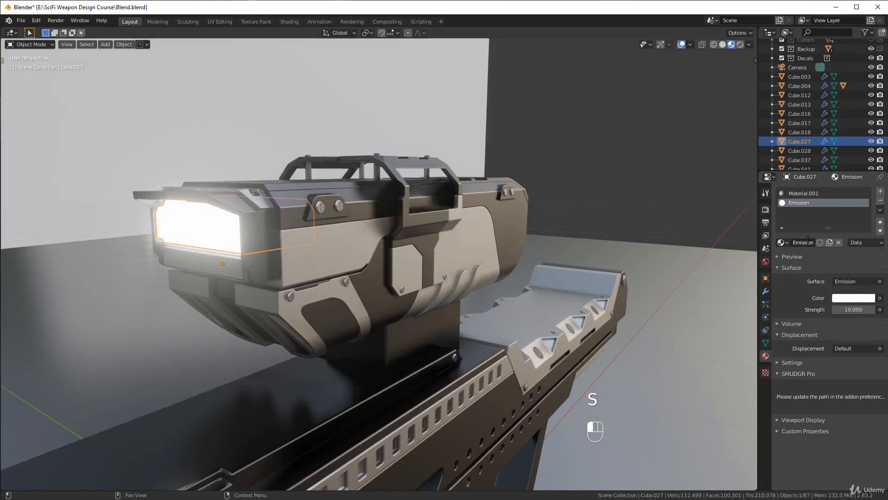
Tint the emission colour light blue with hue 0.535 and saturation 0.369, and deselect the display panel.
click(854, 297)
click(822, 198)
drag(822, 198, 830, 186)
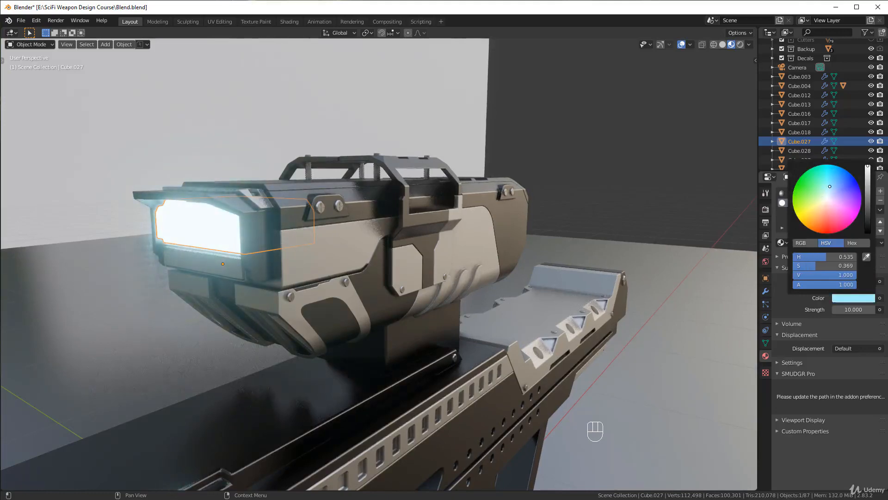
middle_drag(398, 298, 415, 203)
key(alt+a)
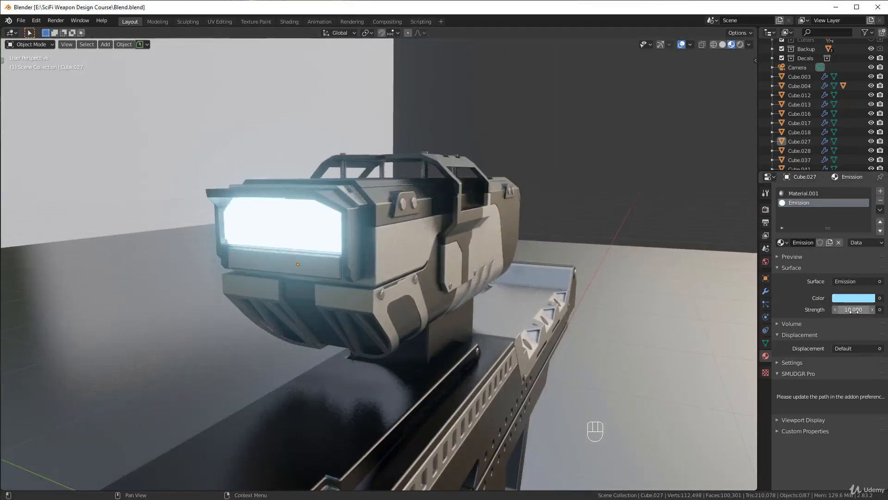
Try an emission strength of 34.4 on the display panel and judge the glow on the whole rifle.
drag(854, 311, 874, 310)
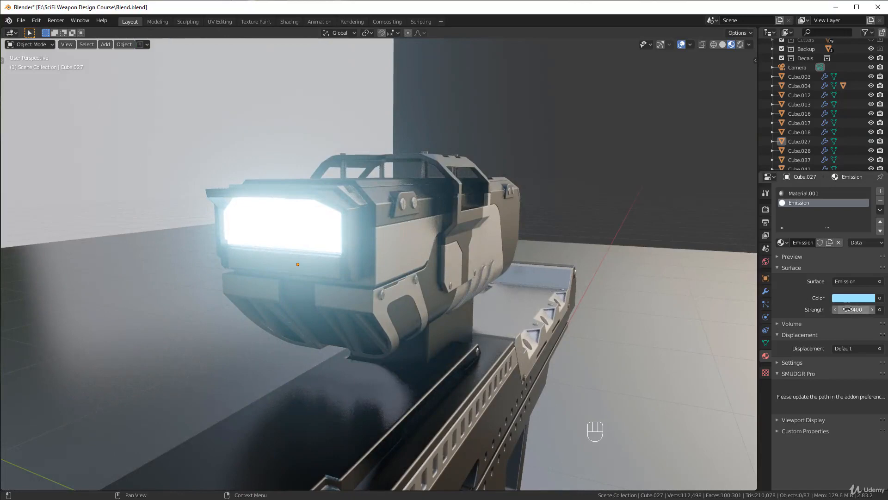
key(KP_0)
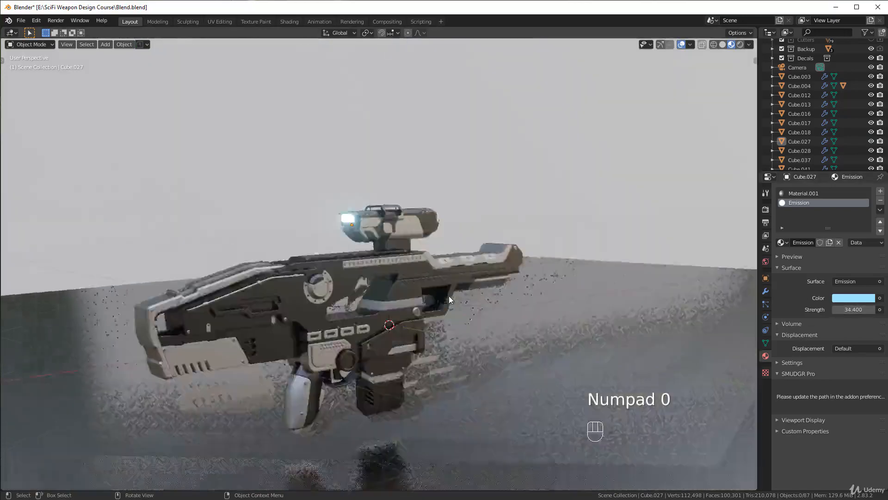
middle_drag(373, 243, 415, 256)
scroll(479, 268, up, 4)
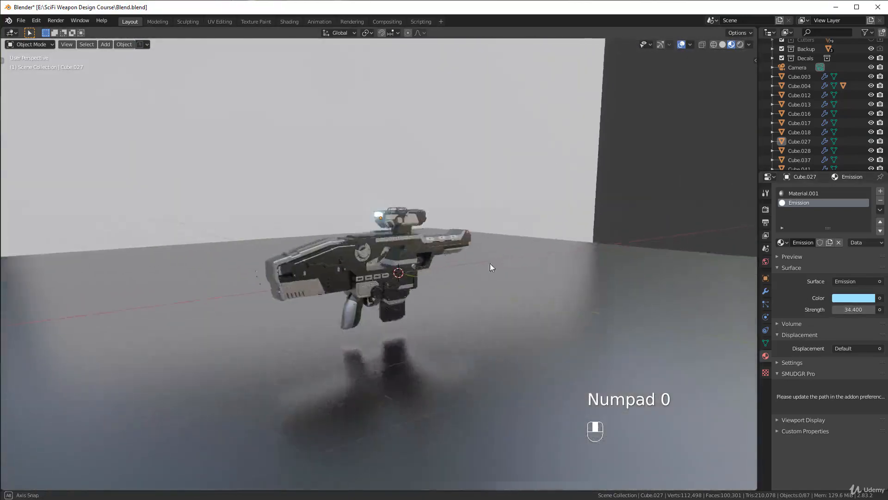
middle_drag(480, 268, 494, 254)
scroll(494, 254, up, 5)
scroll(474, 250, down, 5)
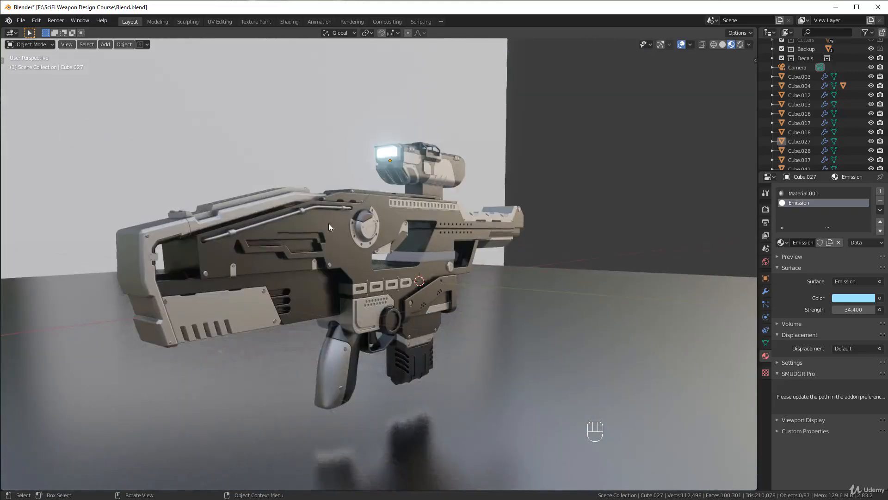
middle_drag(328, 223, 347, 222)
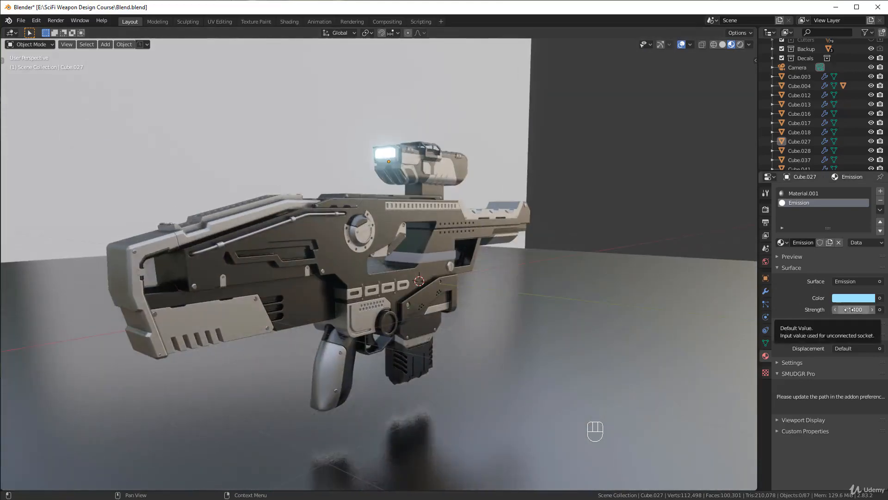
Set the Emission material's strength to 10 and view the scope's glow from several angles.
click(849, 310)
text(34.4)
text(10)
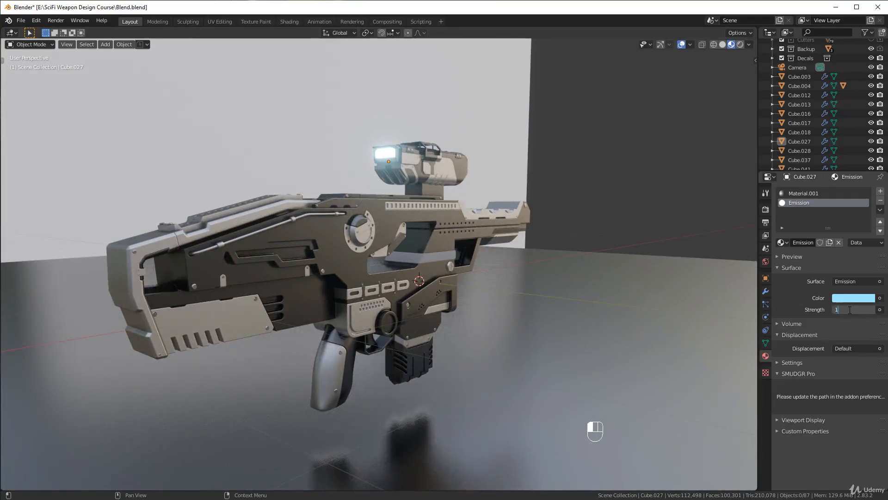
key(Return)
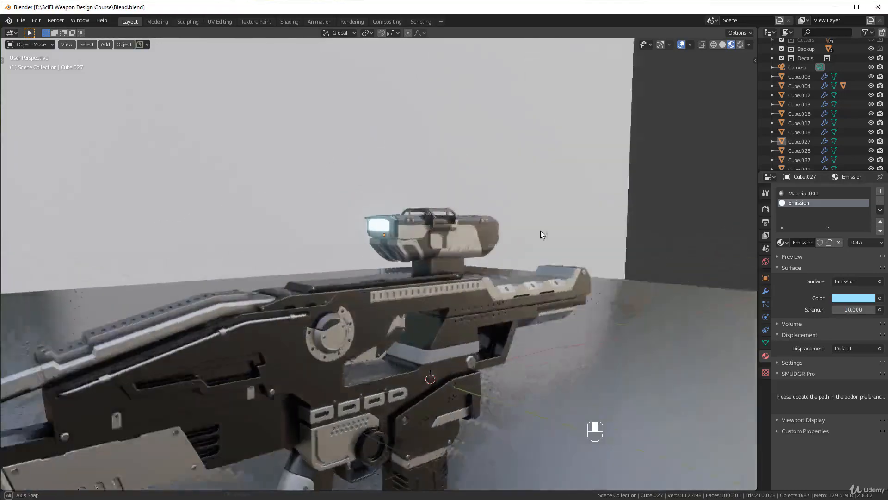
middle_drag(541, 230, 553, 252)
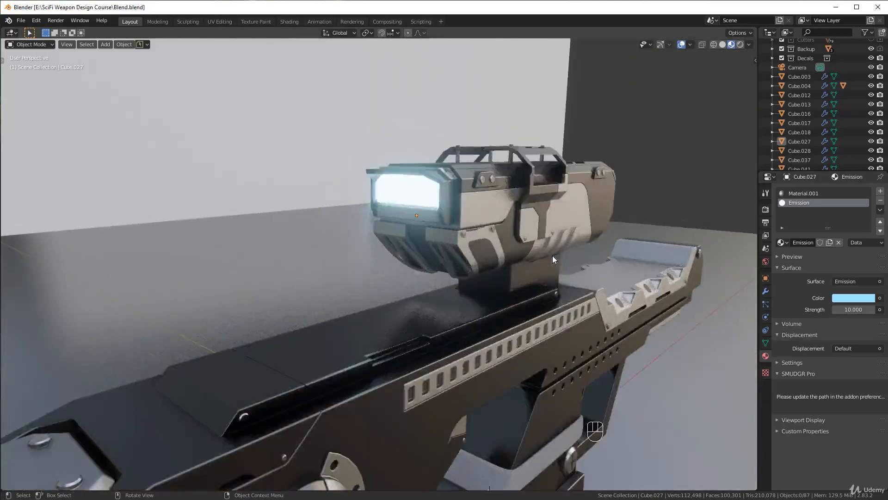
middle_drag(552, 256, 445, 170)
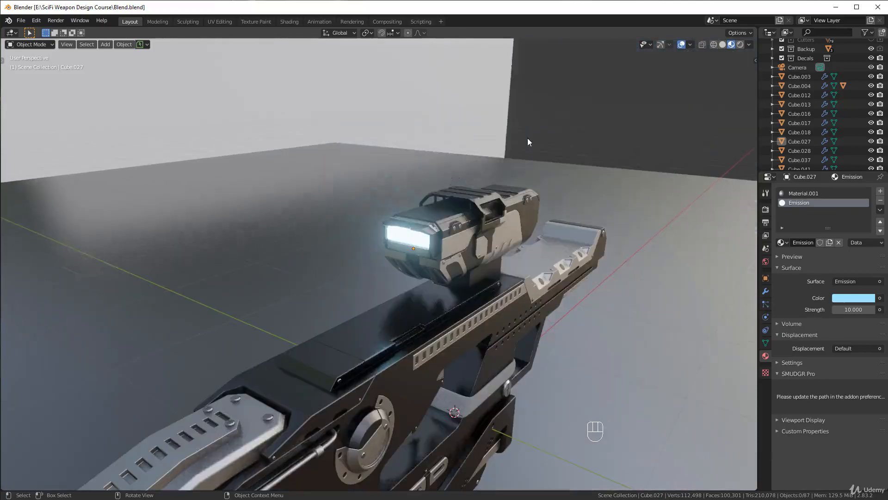
middle_drag(486, 251, 407, 224)
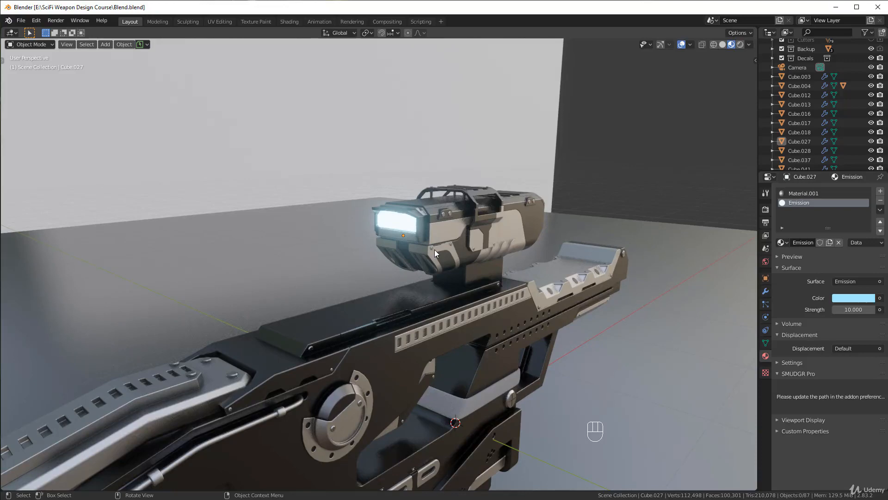
Try the Glass BSDF surface shader on the scope's rear display panel and undo the change.
middle_drag(434, 249, 451, 282)
scroll(447, 285, up, 5)
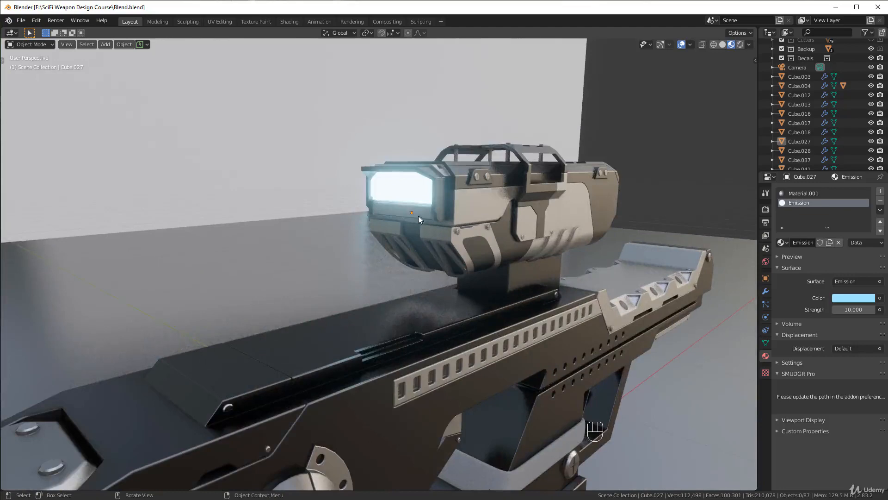
click(406, 193)
scroll(416, 187, up, 4)
middle_drag(428, 184, 434, 196)
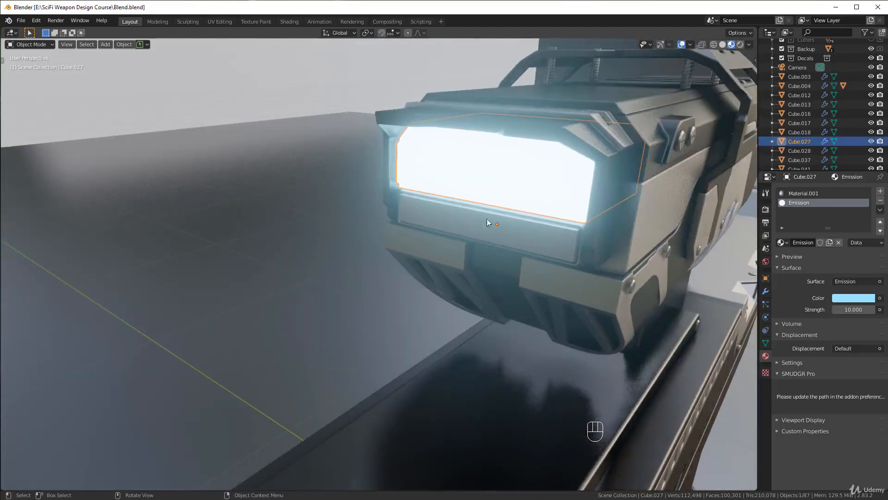
click(853, 281)
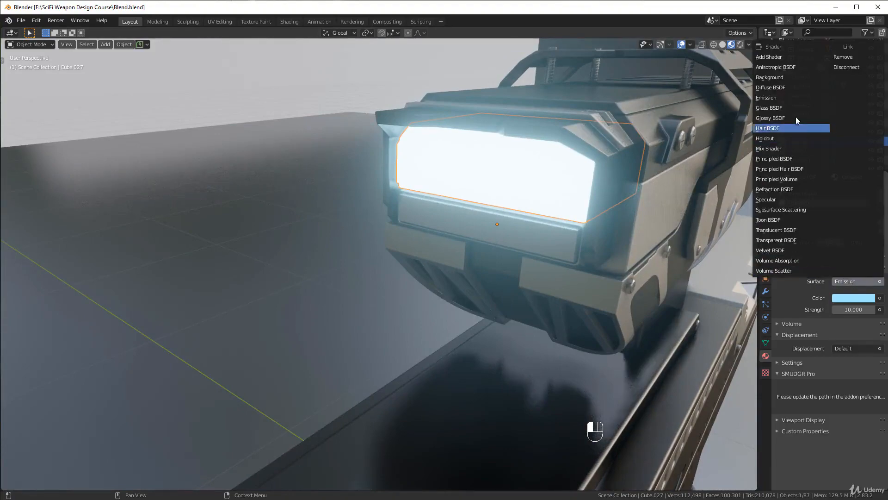
click(785, 109)
middle_drag(592, 196, 503, 190)
key(ctrl+z)
Examine the rifle from its side and through the camera, finishing with a close front view of the bracket in the body cutout.
middle_drag(469, 278, 581, 261)
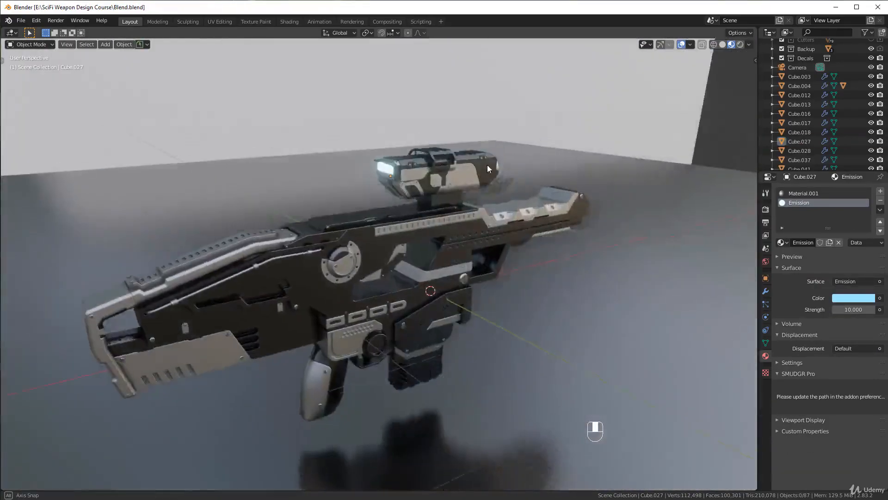
middle_drag(487, 165, 451, 223)
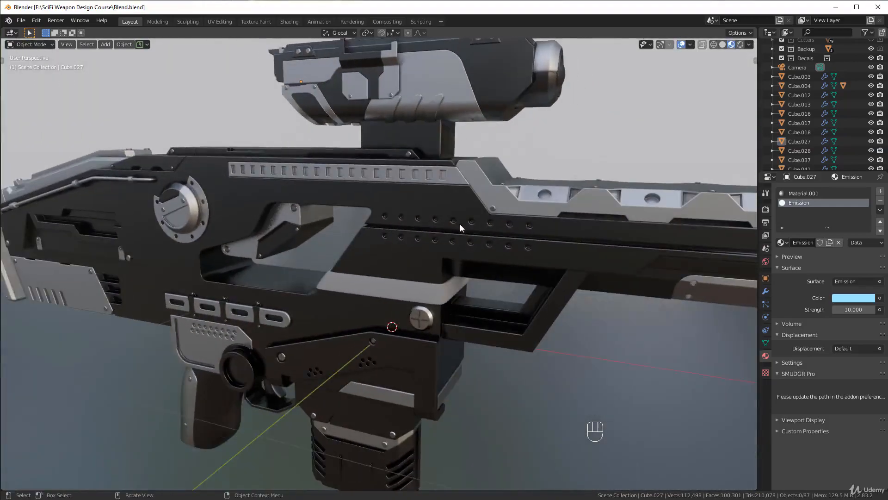
middle_drag(585, 240, 570, 240)
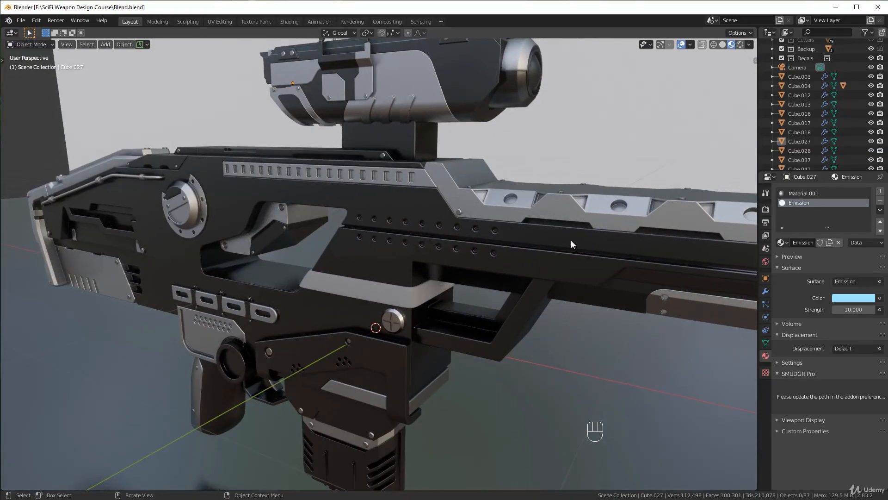
key(KP_0)
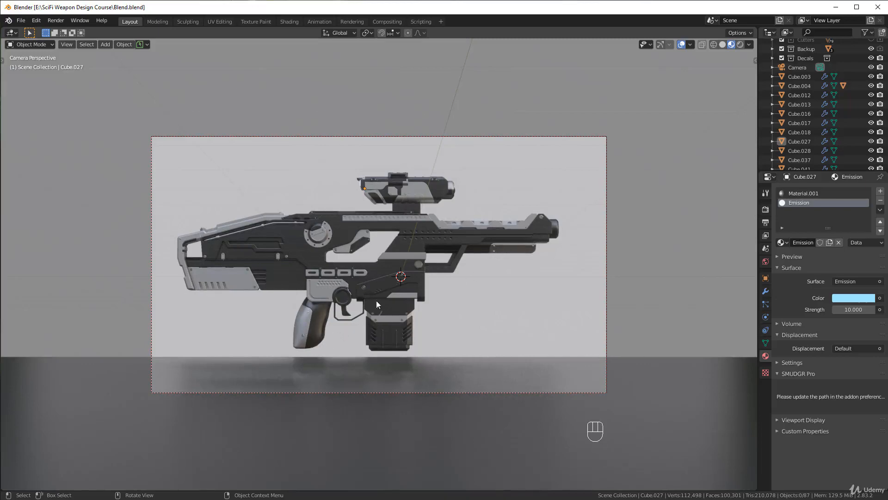
scroll(363, 304, up, 6)
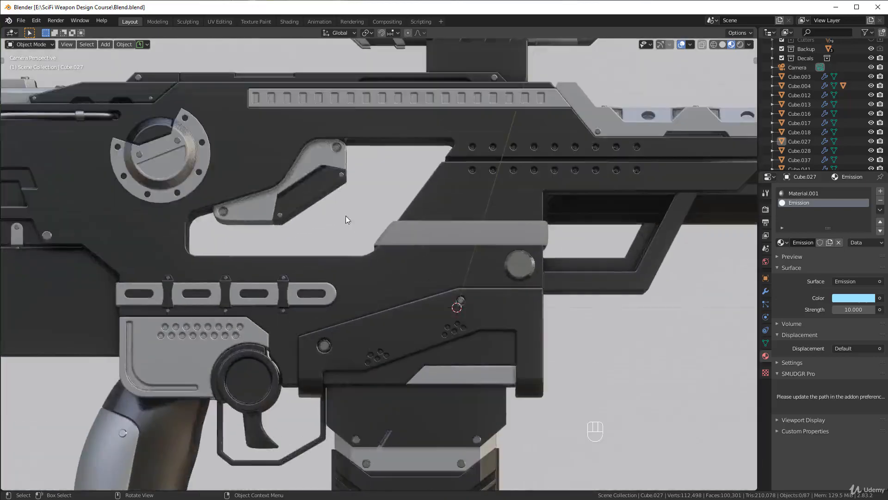
middle_drag(352, 263, 360, 282)
scroll(342, 278, up, 12)
shift+middle_drag(395, 250, 486, 293)
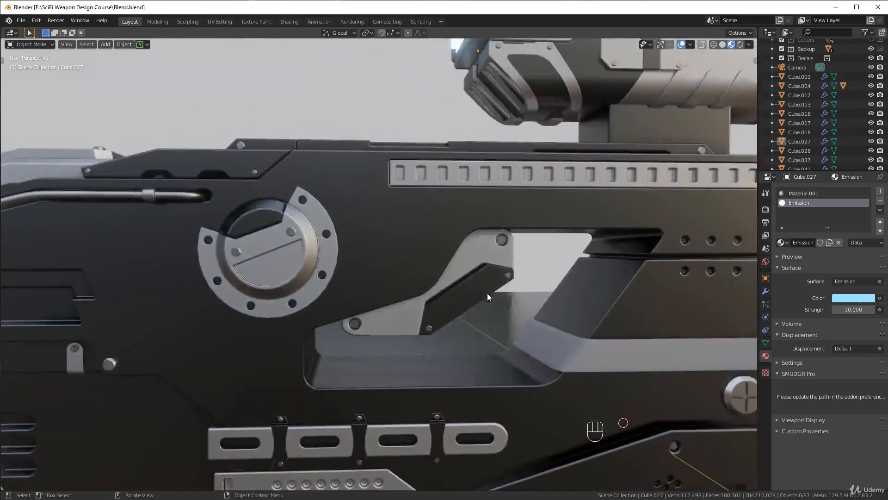
scroll(509, 308, up, 5)
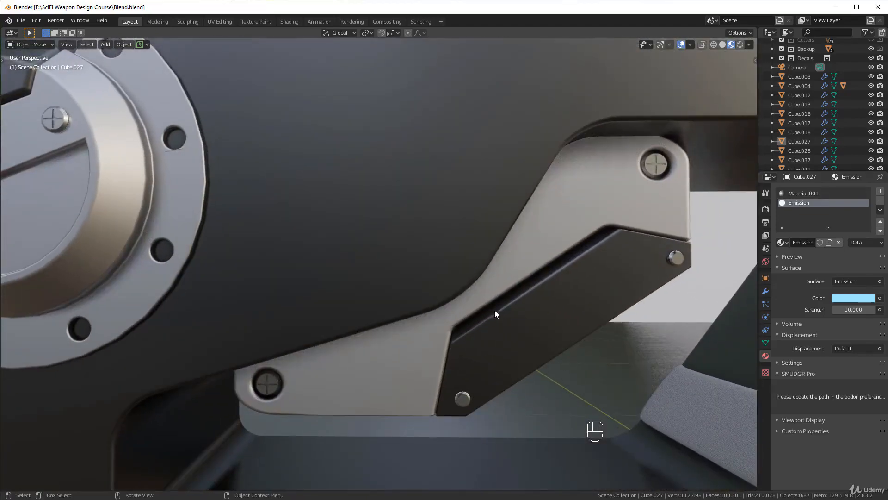
middle_drag(584, 240, 560, 273)
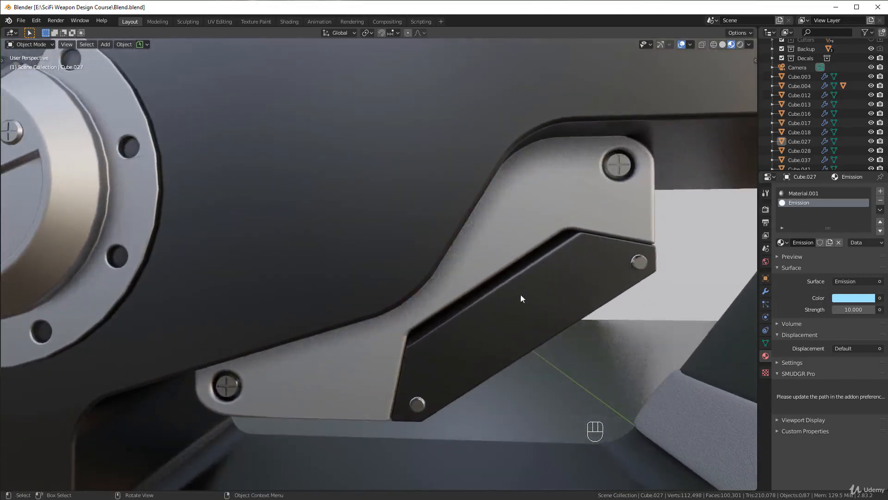
key(KP_1)
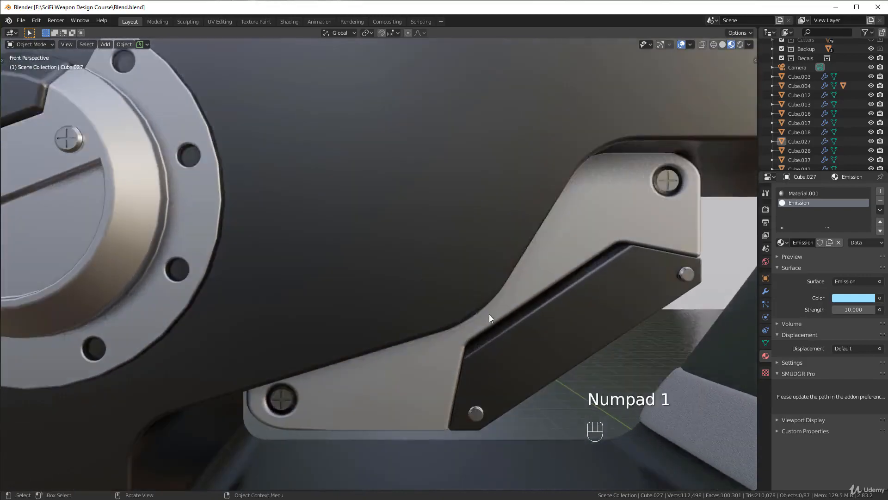
Add a mesh plane in front orthographic view and rotate it 90° about the X axis.
key(KP_5)
key(shift+a)
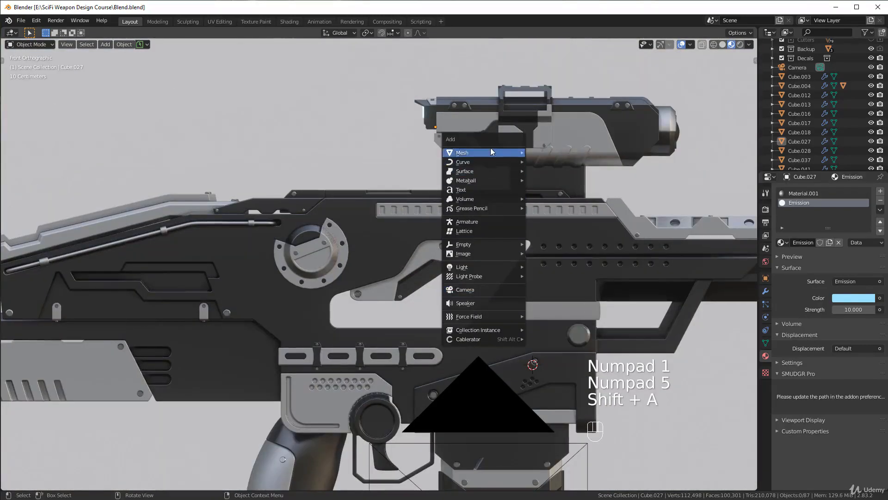
mouse_move(490, 152)
click(573, 174)
scroll(513, 267, down, 4)
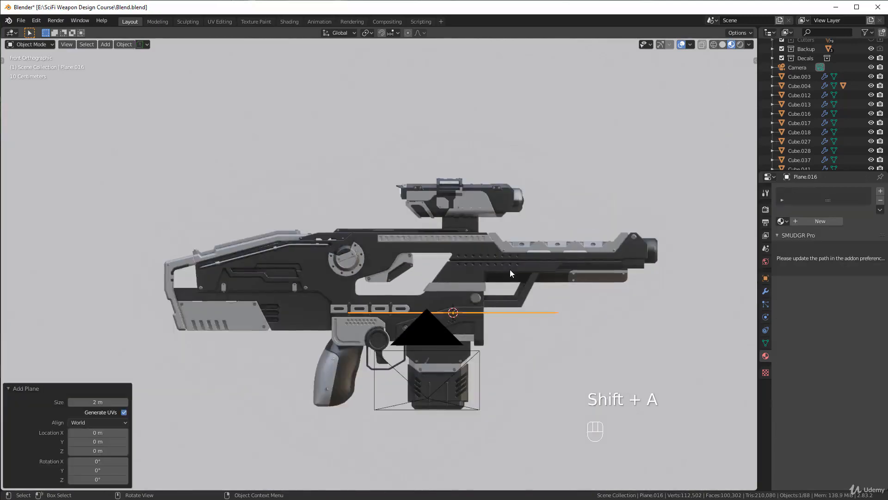
text(rx90)
click(509, 269)
Scale down the plane and move it over the bracket in the body cutout, about -0.56 m in X and 0.48 m in Z.
key(s)
click(512, 312)
key(g)
click(422, 254)
scroll(511, 302, up, 10)
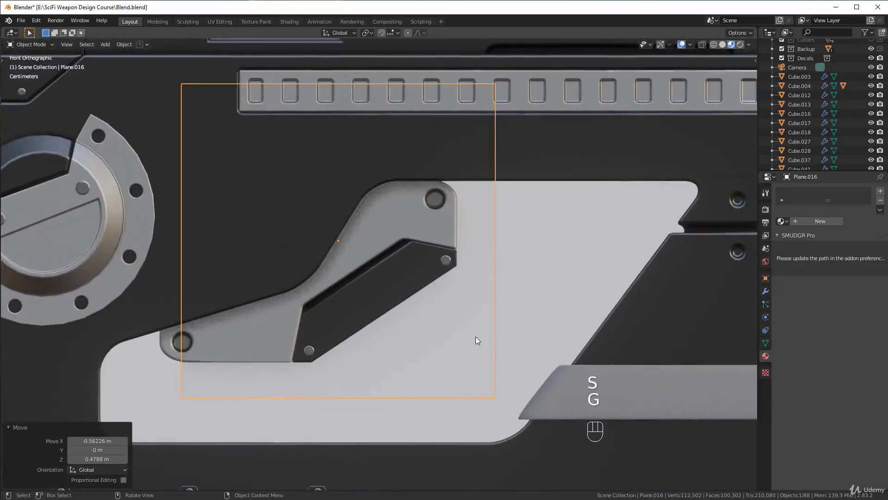
key(r)
right_click(476, 340)
text(r45)
right_click(477, 340)
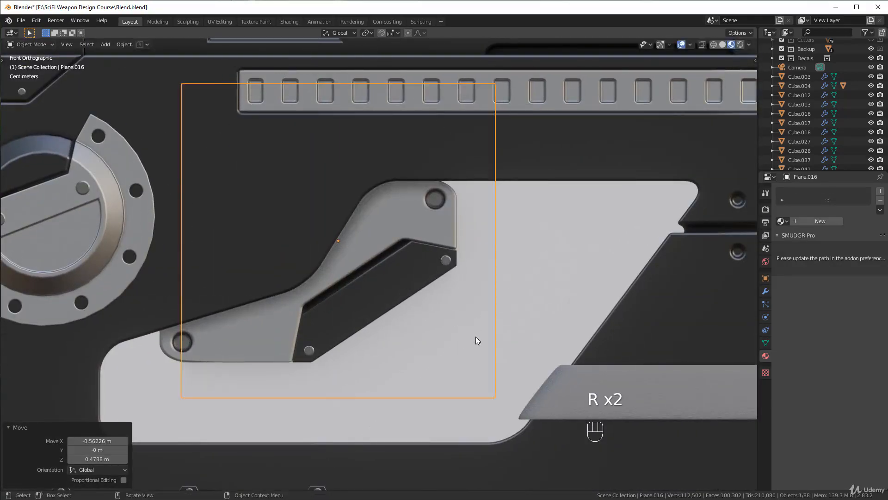
key(r)
right_click(476, 340)
key(r)
right_click(477, 340)
Rotate the plane to match the slope of the bracket's slot and shrink it to roughly the slot's length.
key(r)
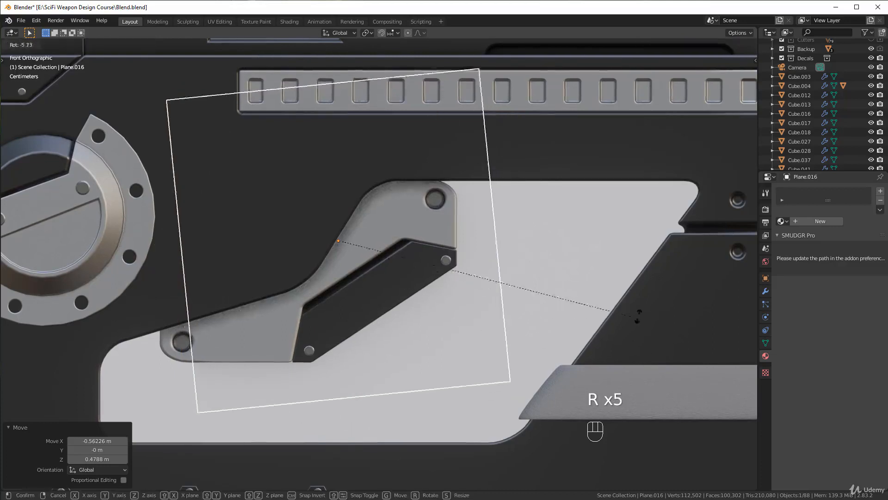
key(s)
key(g)
click(452, 280)
key(s)
click(466, 282)
Narrow the plane to a thin strip by scaling it along its local Y axis to about 0.242.
key(s)
key(x)
key(x)
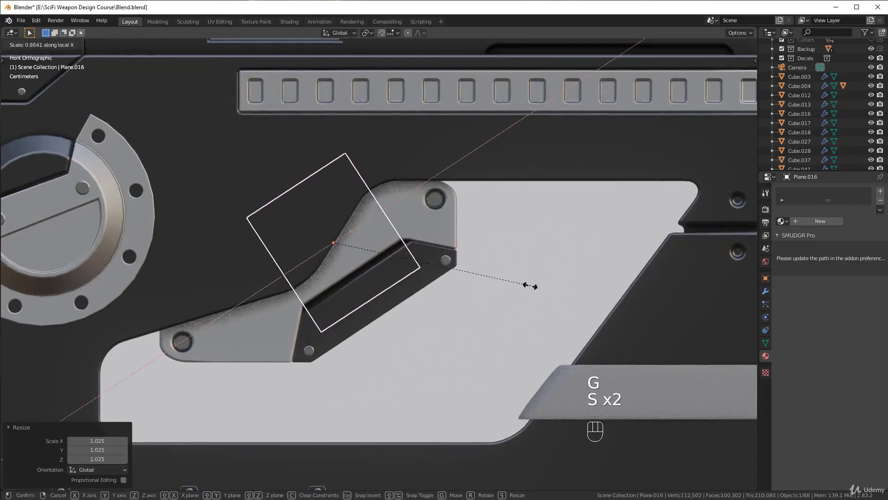
key(z)
key(z)
key(y)
key(y)
click(391, 258)
Move the strip about -0.055 m along its local Y axis so that it covers the bracket's slanted slot.
key(g)
key(y)
key(y)
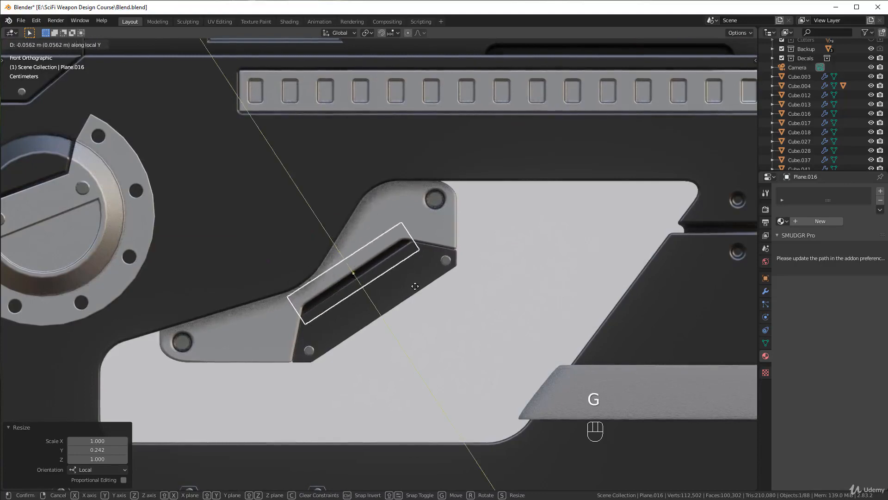
click(412, 284)
Move the strip about -0.142 m along the global Y axis so that it sits inside the bracket's slot.
middle_drag(440, 292, 578, 334)
scroll(547, 324, up, 3)
key(g)
key(y)
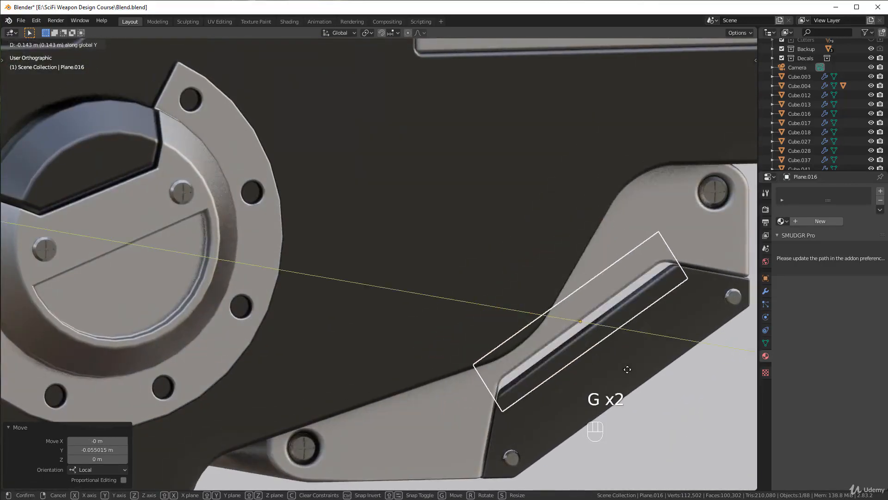
click(624, 370)
shift+middle_drag(624, 371, 611, 363)
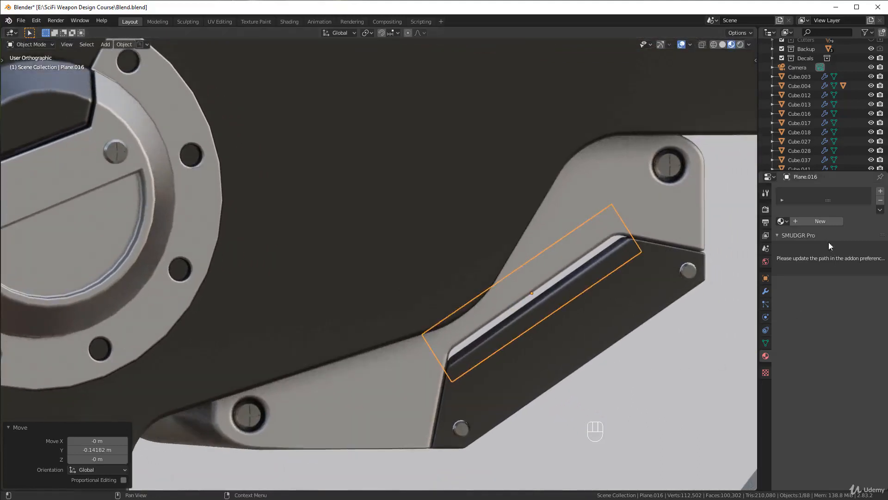
Give the strip a new material with an Emission surface in light yellow (hue 0.138, saturation 0.454).
click(818, 222)
click(841, 261)
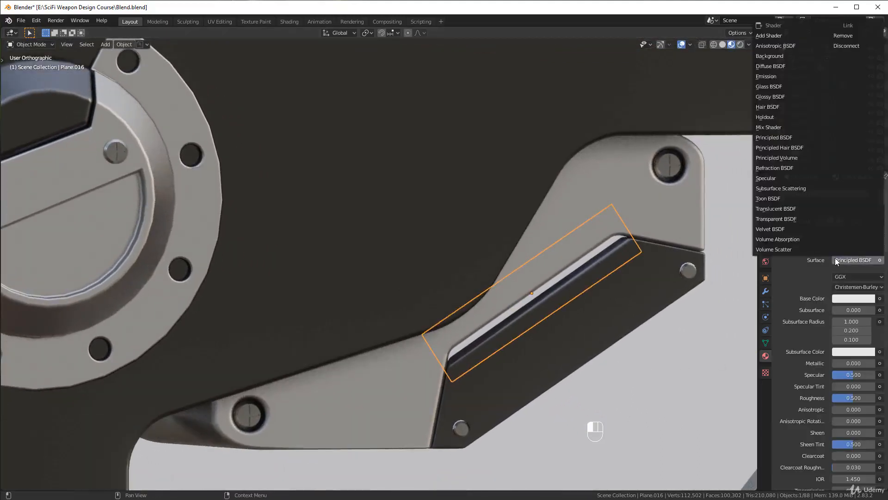
click(778, 76)
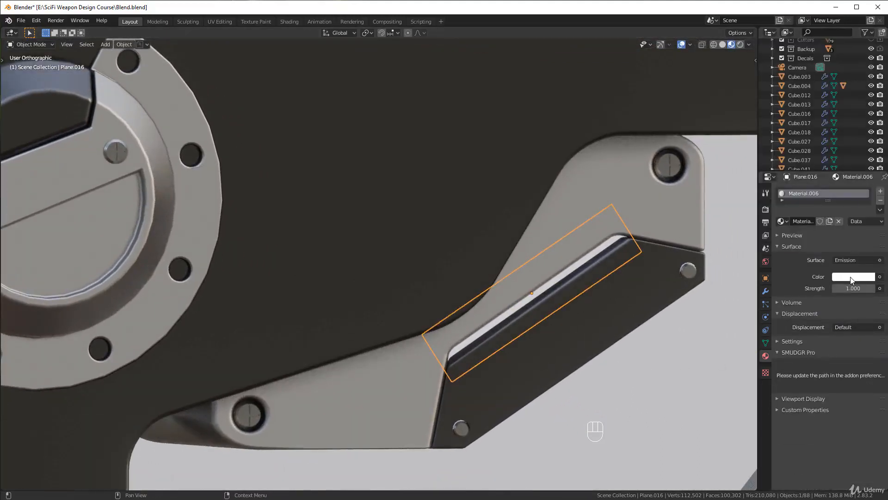
click(853, 276)
click(820, 190)
drag(819, 190, 815, 188)
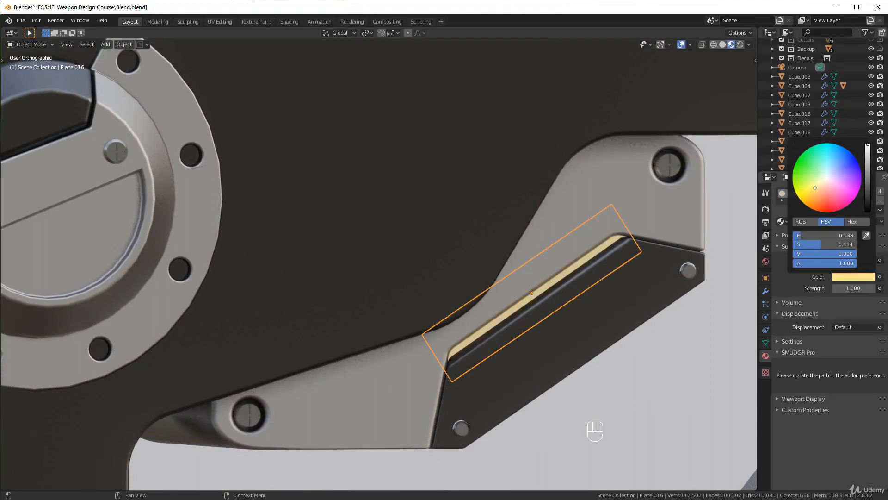
Try an emission strength of 10 on the strip and judge its glow with nothing selected.
click(852, 287)
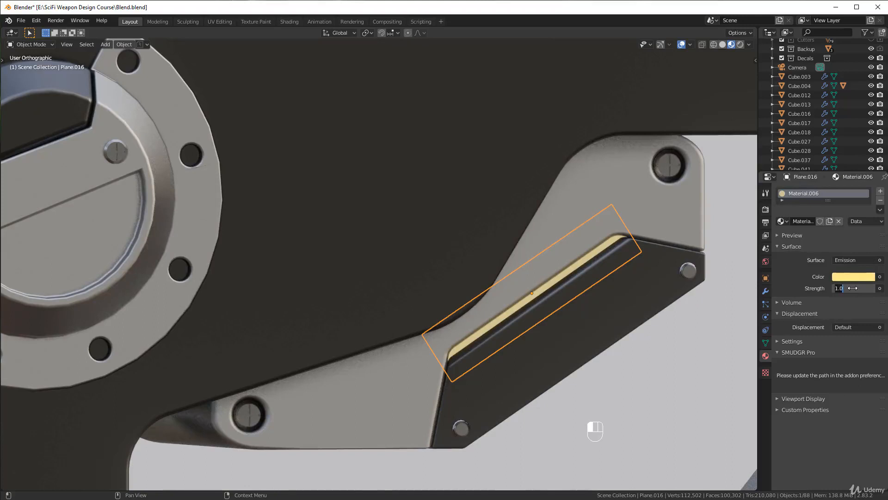
text(10)
key(Return)
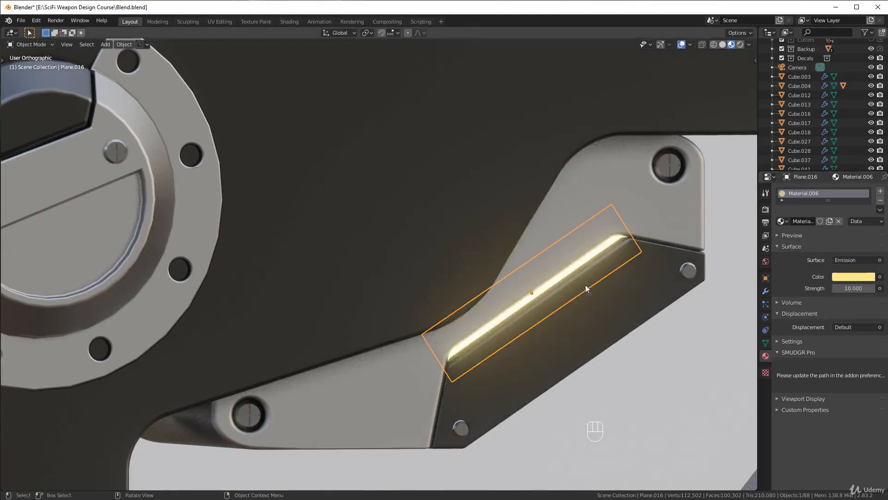
key(alt+a)
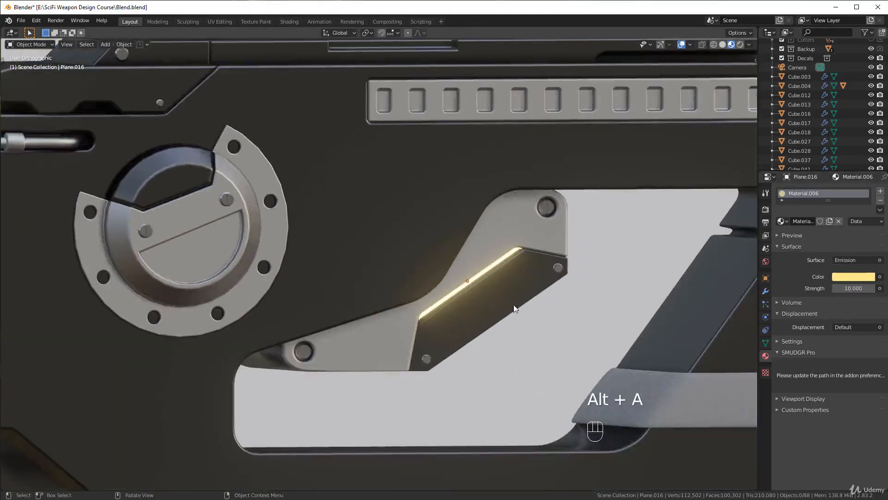
middle_drag(514, 305, 497, 304)
Set the strip's emission strength to 5 and view the whole rifle through the camera.
click(847, 288)
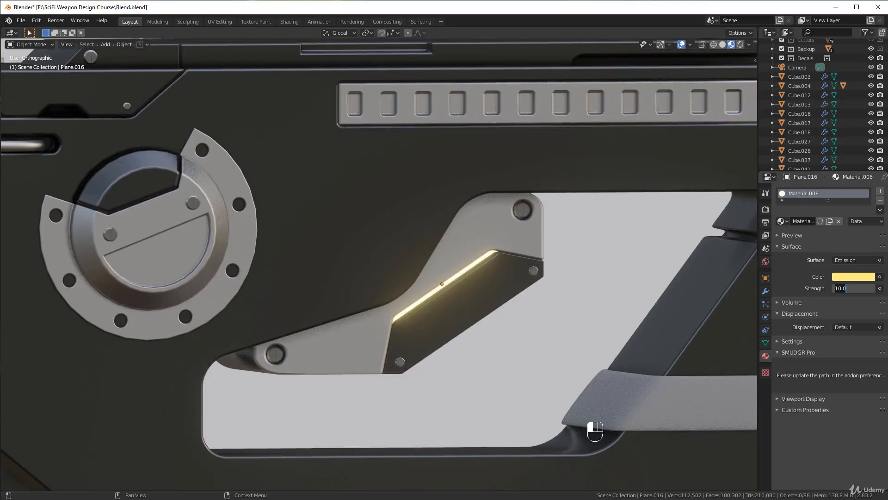
text(5)
key(Return)
scroll(551, 303, down, 3)
key(alt+a)
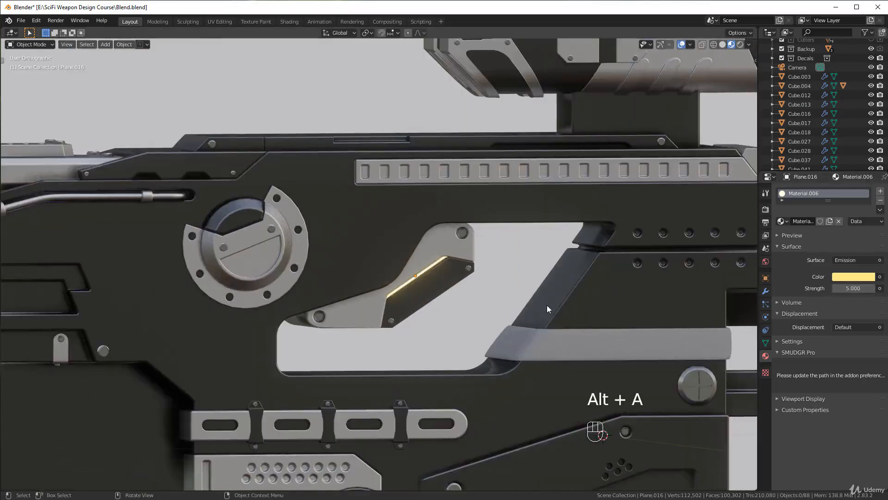
key(KP_0)
key(KP_0)
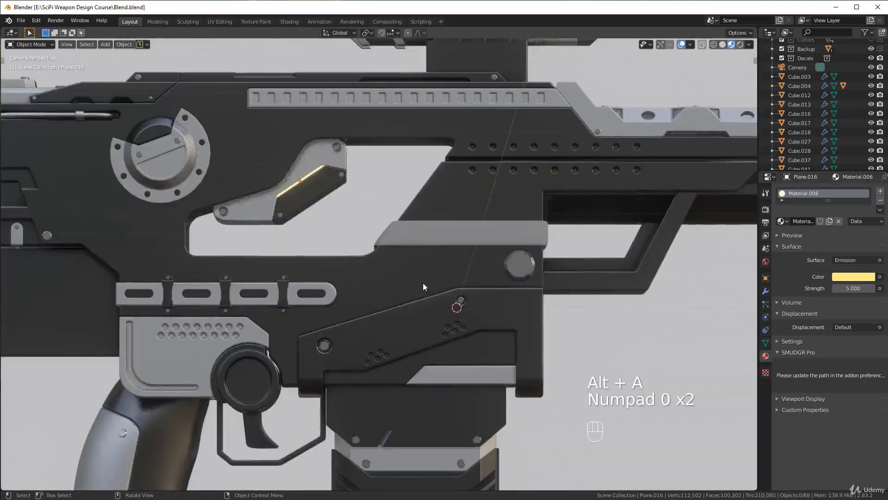
scroll(292, 211, down, 7)
scroll(339, 249, up, 2)
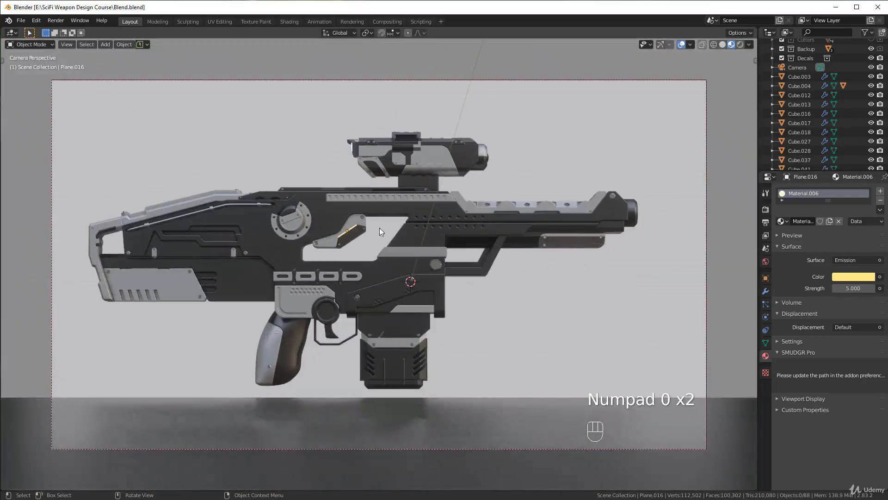
Change the strip's emission color to orange and switch the camera view to rendered shading.
click(863, 278)
click(816, 192)
drag(815, 193, 812, 196)
key(alt+a)
scroll(476, 217, up, 3)
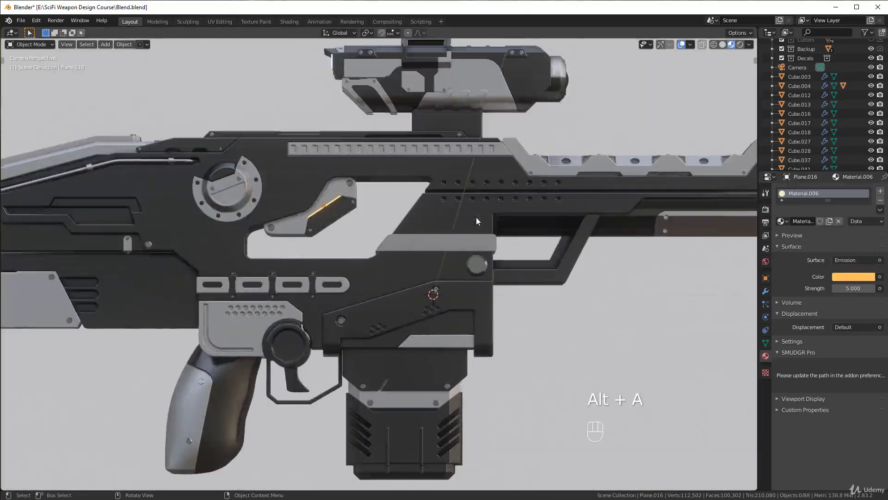
scroll(476, 217, down, 4)
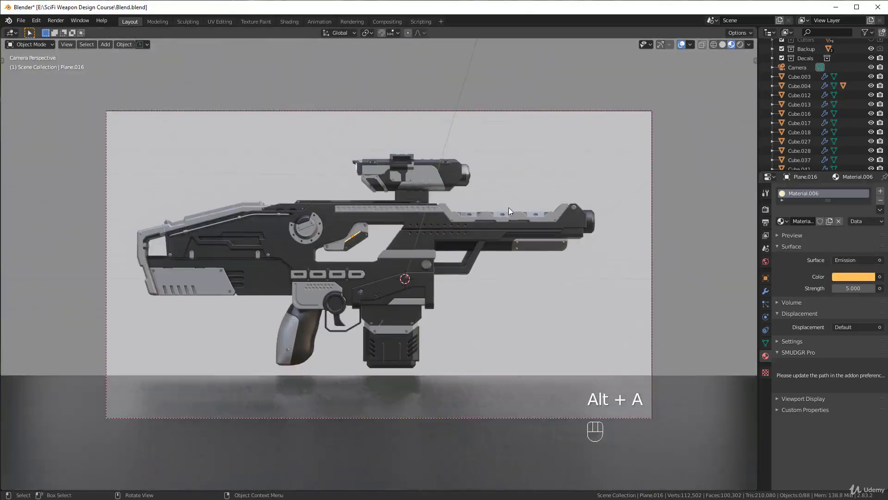
click(739, 44)
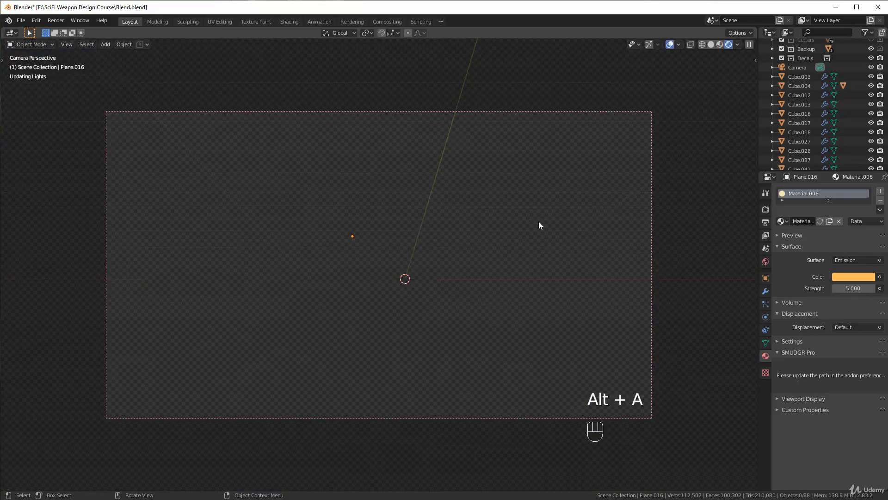